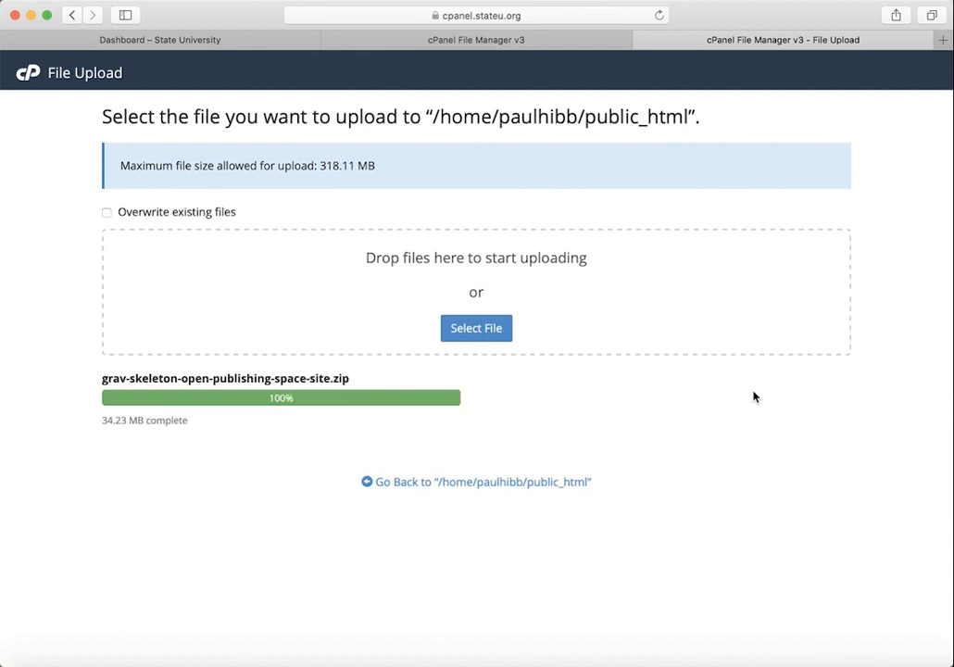
# Step: Once grav-skeleton-open-publishing-space-site.zip reaches 100%, return to the public_html file listing
pyautogui.click(492, 485)
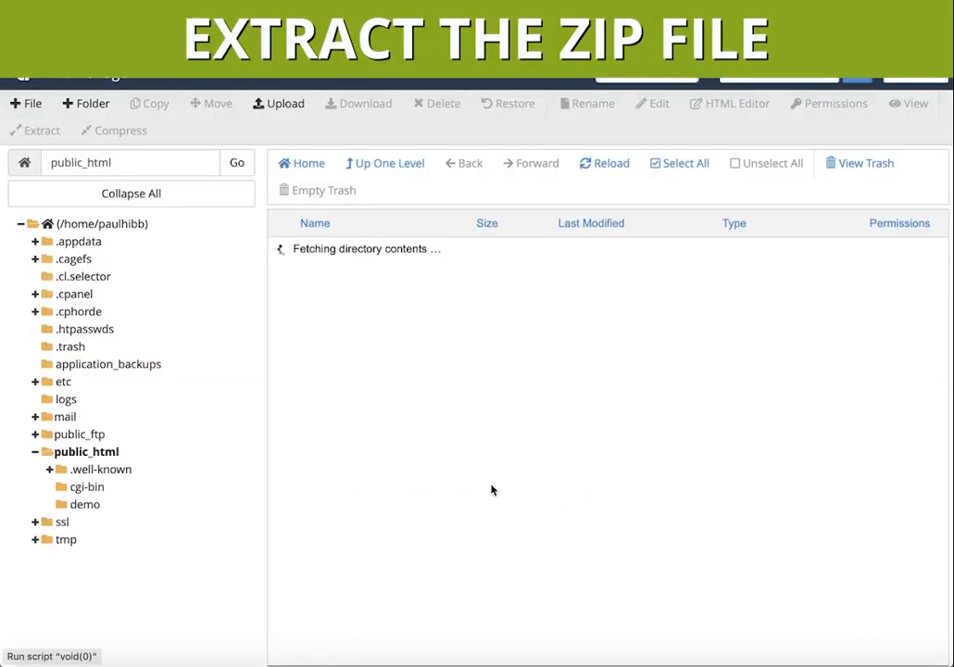
# Step: Extract the zip into /public_html, then select the new grav-skeleton-open-publishing-space-site folder's name to copy it
pyautogui.click(289, 381)
pyautogui.rightClick(289, 380)
pyautogui.click(387, 557)
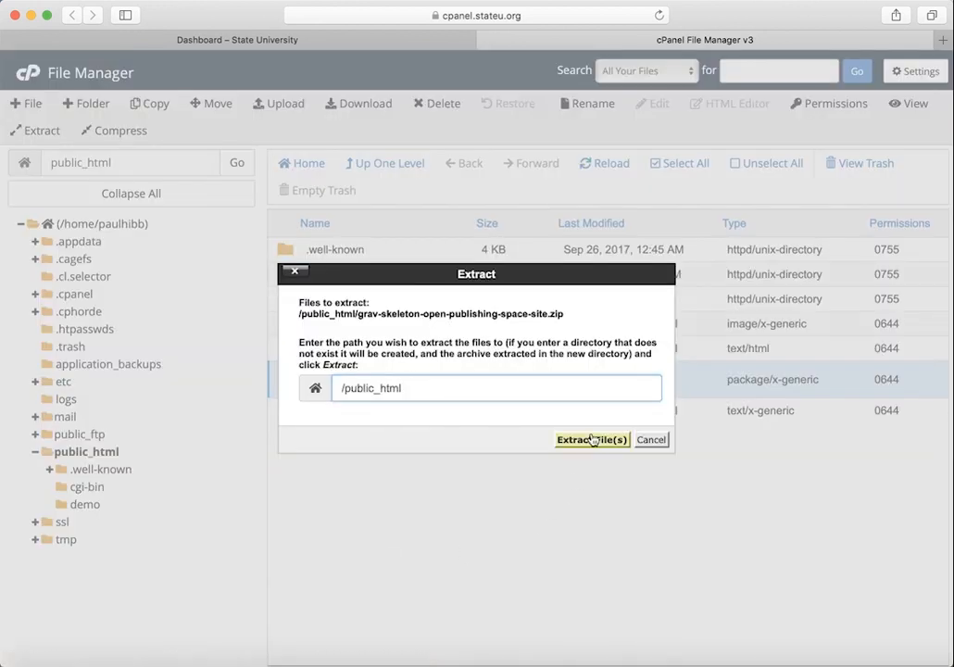
pyautogui.click(592, 439)
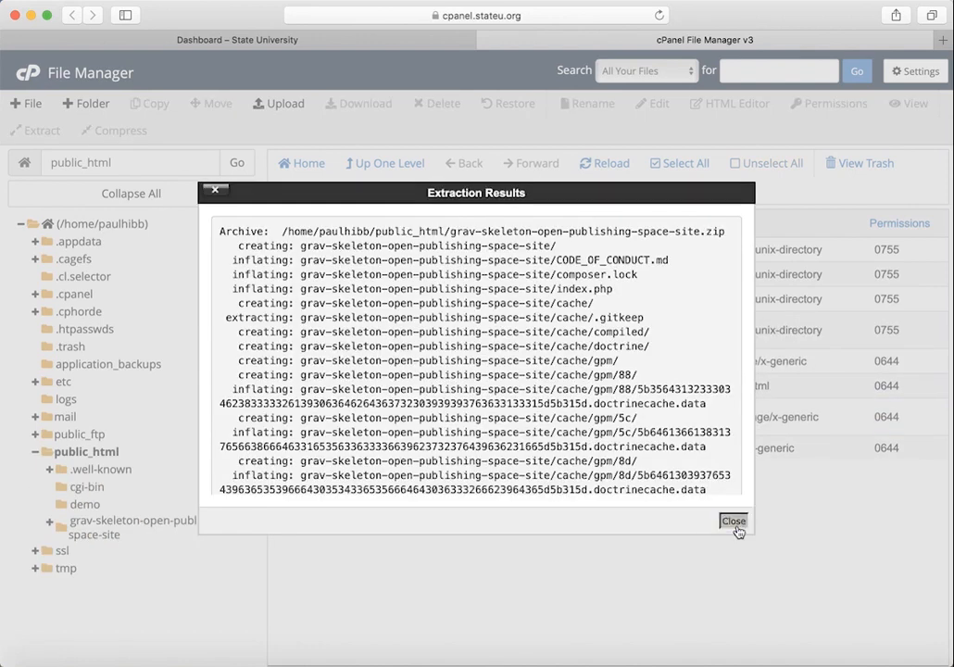
pyautogui.click(733, 521)
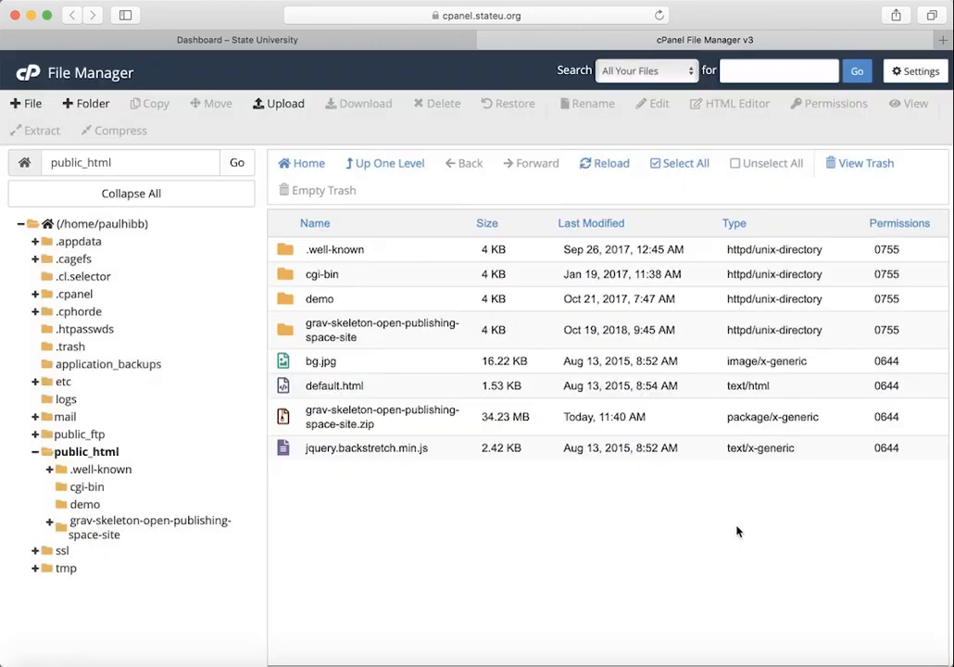
pyautogui.click(344, 320)
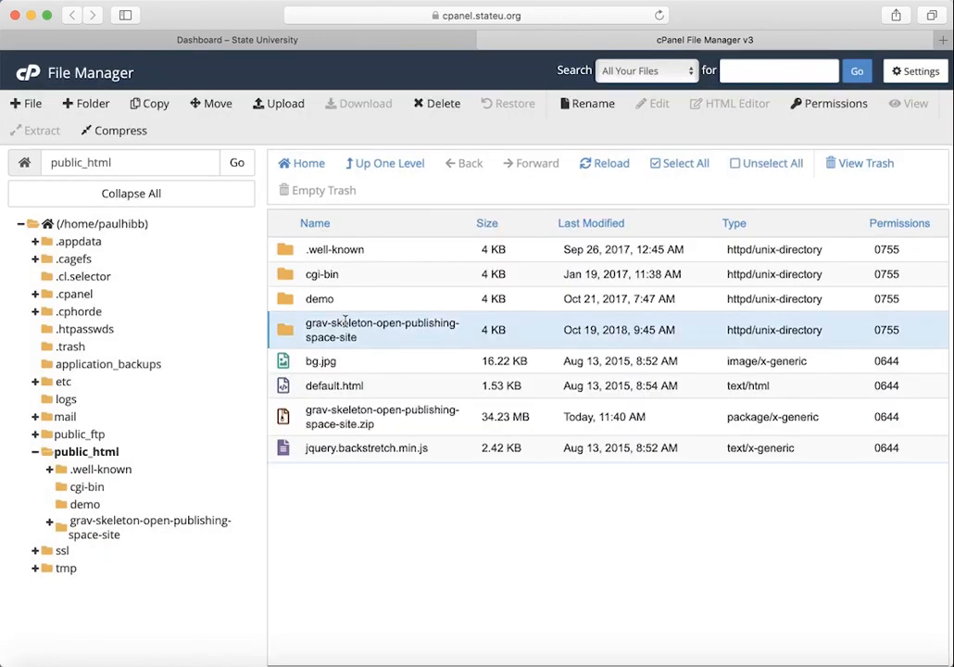
pyautogui.click(345, 320)
pyautogui.press('super+c')
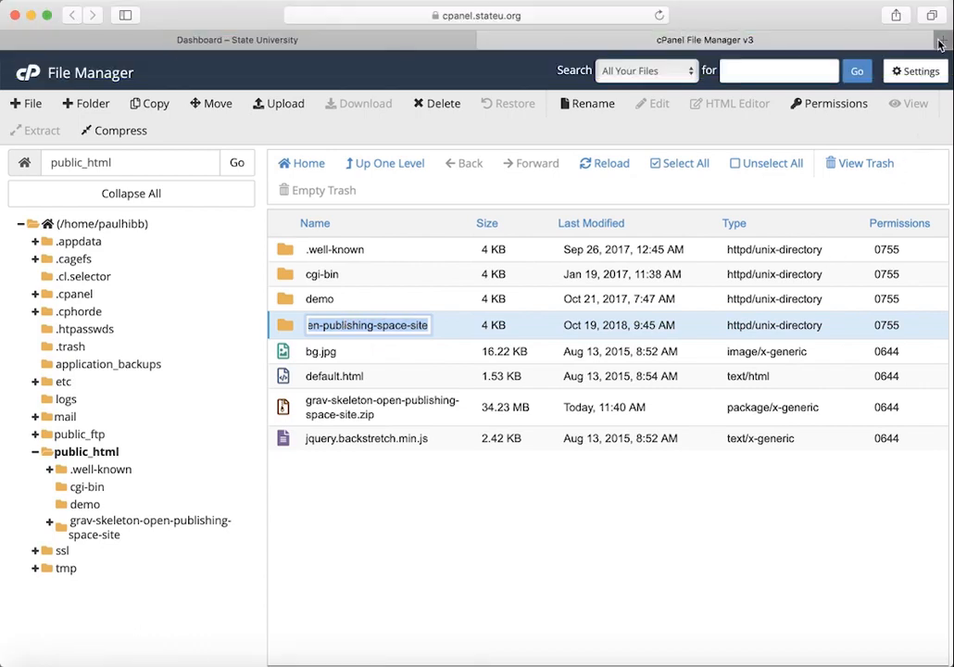
# Step: In a new tab, load the site URL followed by the grav-skeleton-open-publishing-space-site folder name
pyautogui.click(939, 41)
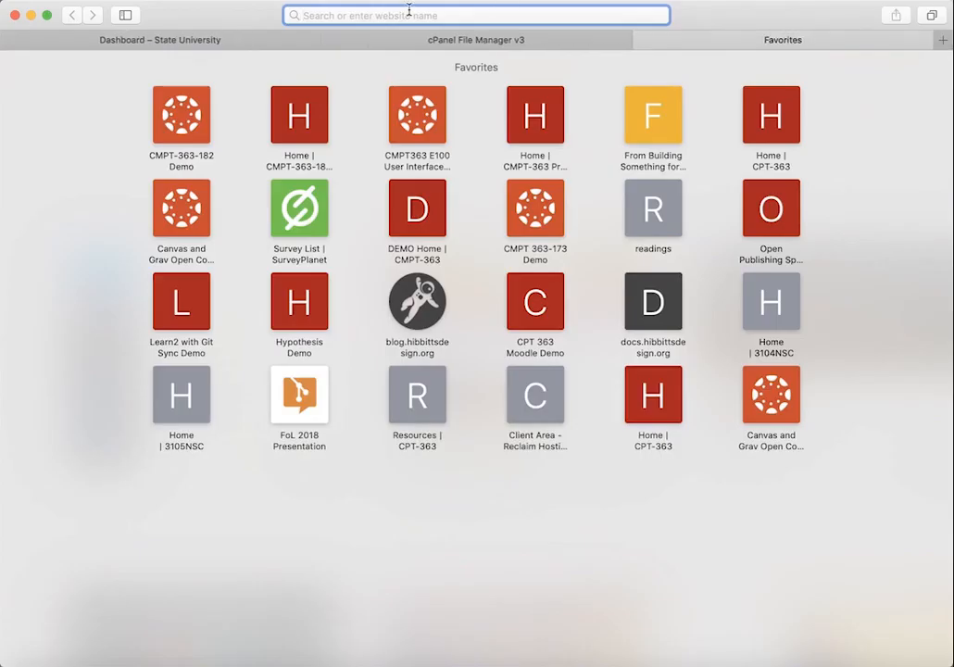
pyautogui.write('pa')
pyautogui.press('Right')
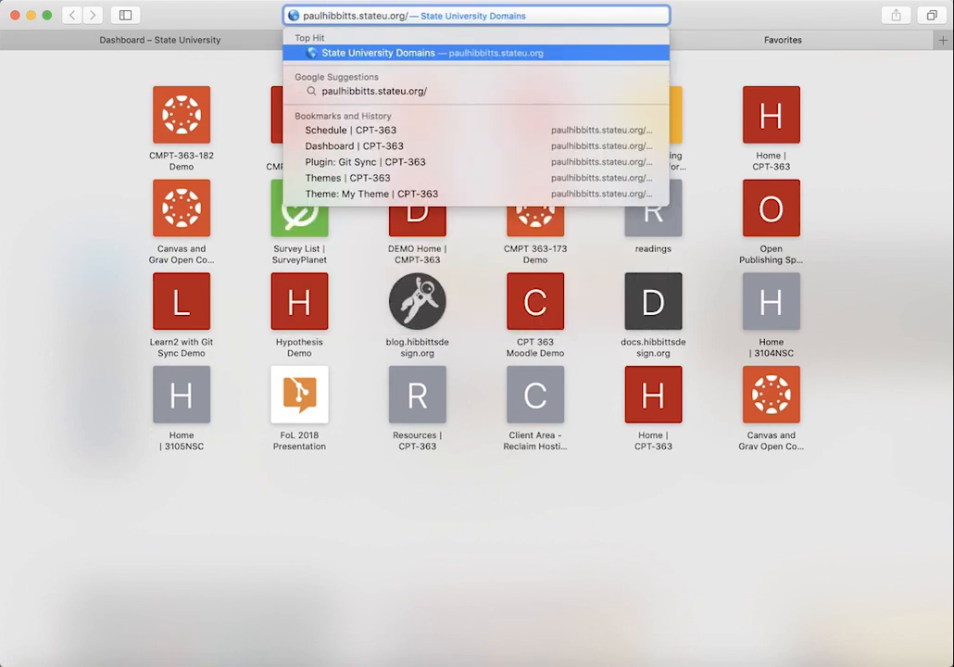
pyautogui.press('super+v')
pyautogui.press('Return')
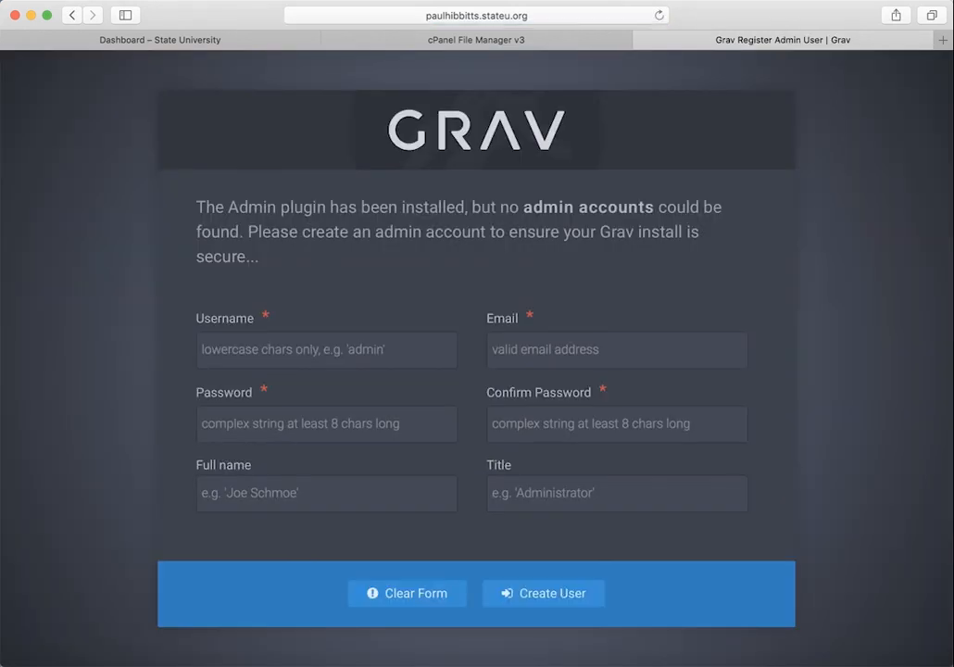
# Step: Create the administrator account with a username, e-mail address and matching password
pyautogui.write('paulhibbitts')
pyautogui.press('Tab')
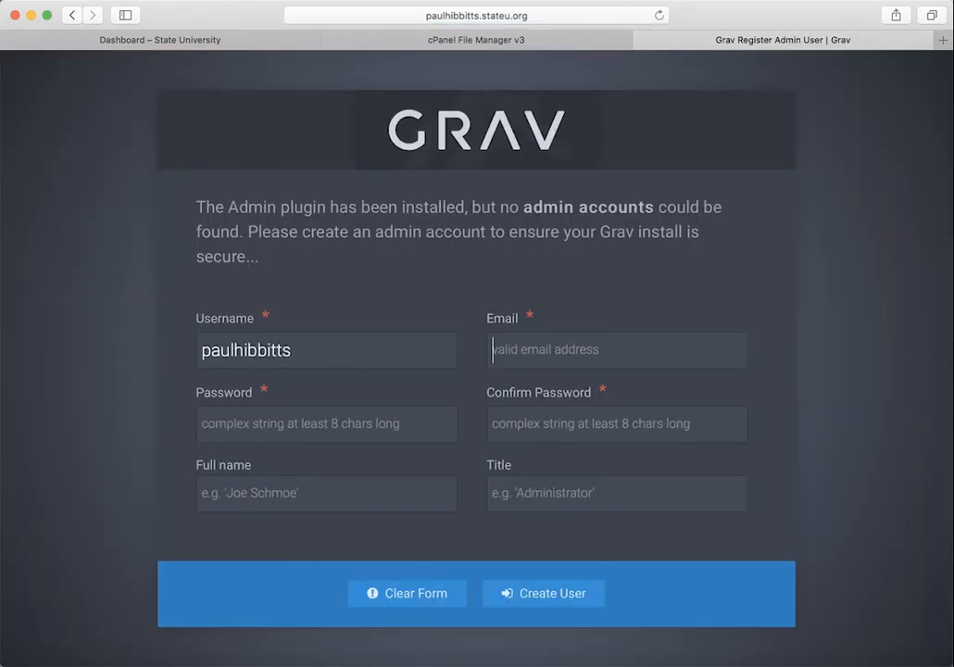
pyautogui.press('Tab')
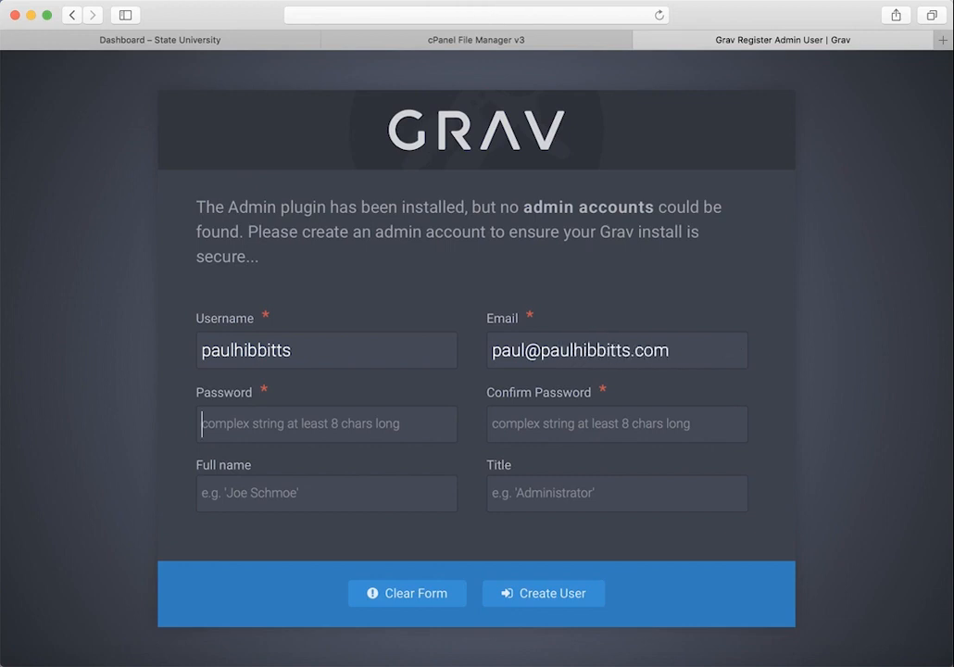
pyautogui.write('••••••••••')
pyautogui.press('Tab')
pyautogui.write('••••••••••')
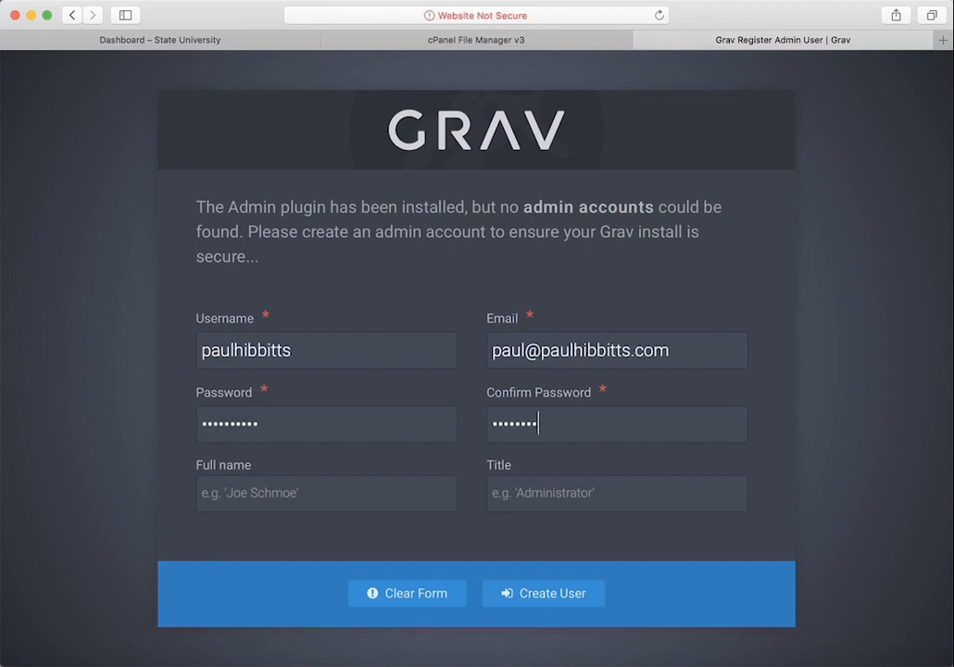
pyautogui.click(589, 608)
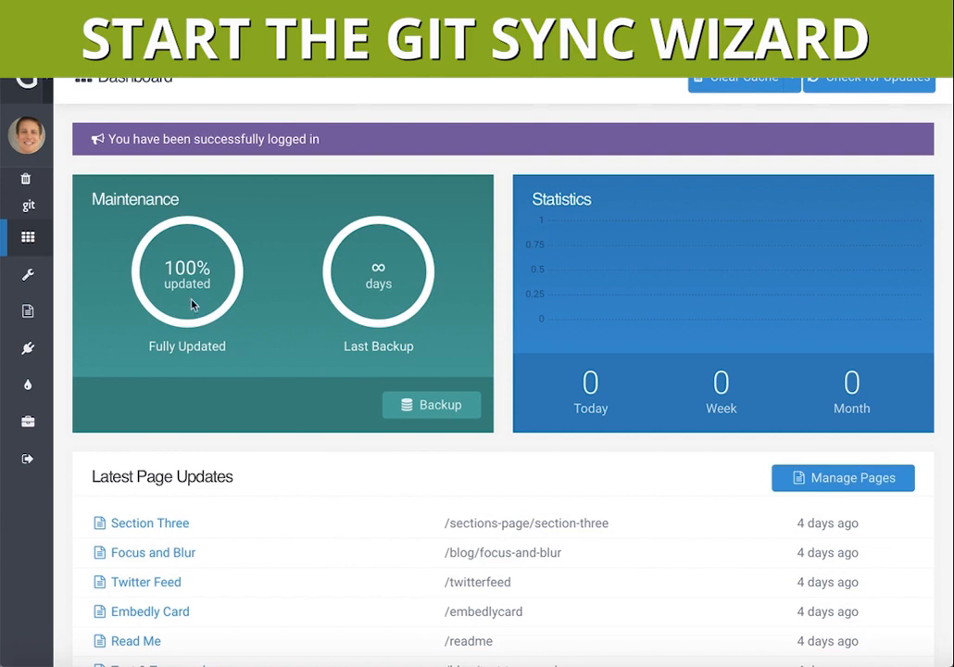
# Step: Open the live site in a new tab and start Setup Git Sync from its top navigation
pyautogui.moveTo(47, 92)
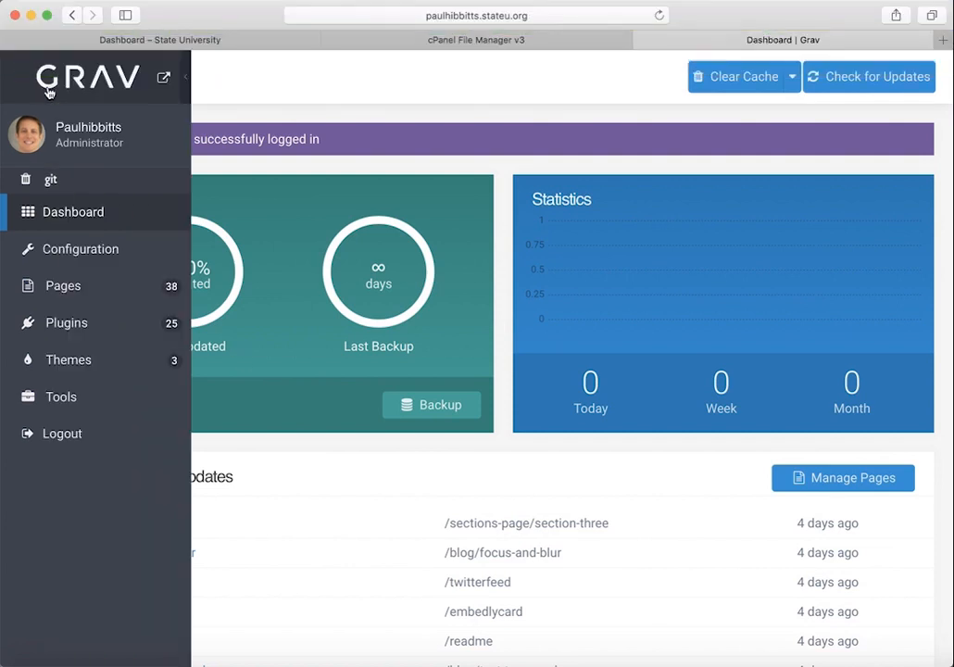
pyautogui.click(165, 84)
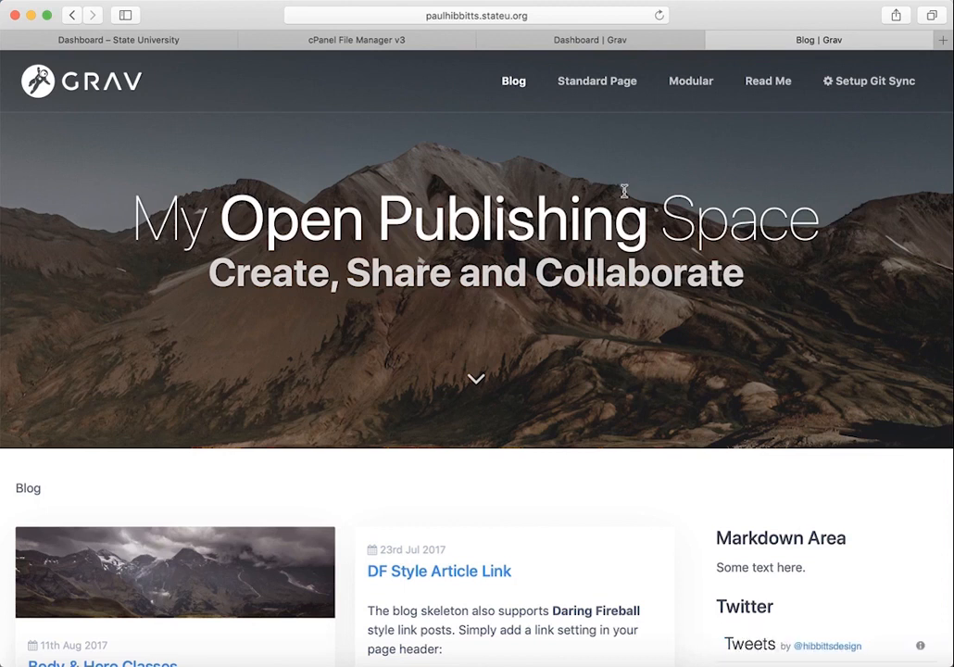
pyautogui.click(894, 88)
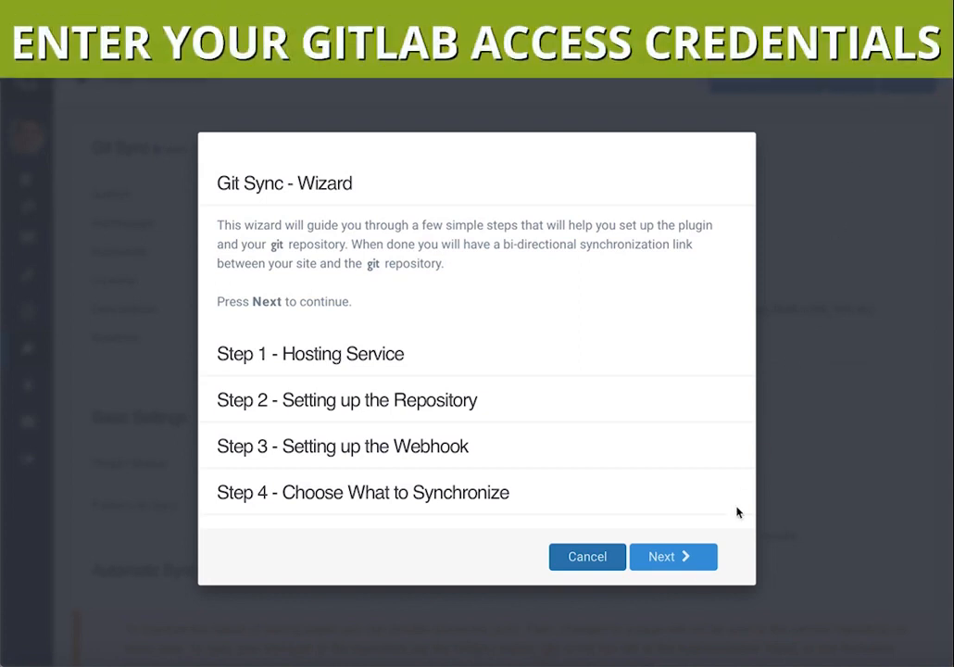
# Step: Choose GitLab as the hosting service, enter the Git username and password, and continue to Step 2
pyautogui.click(681, 559)
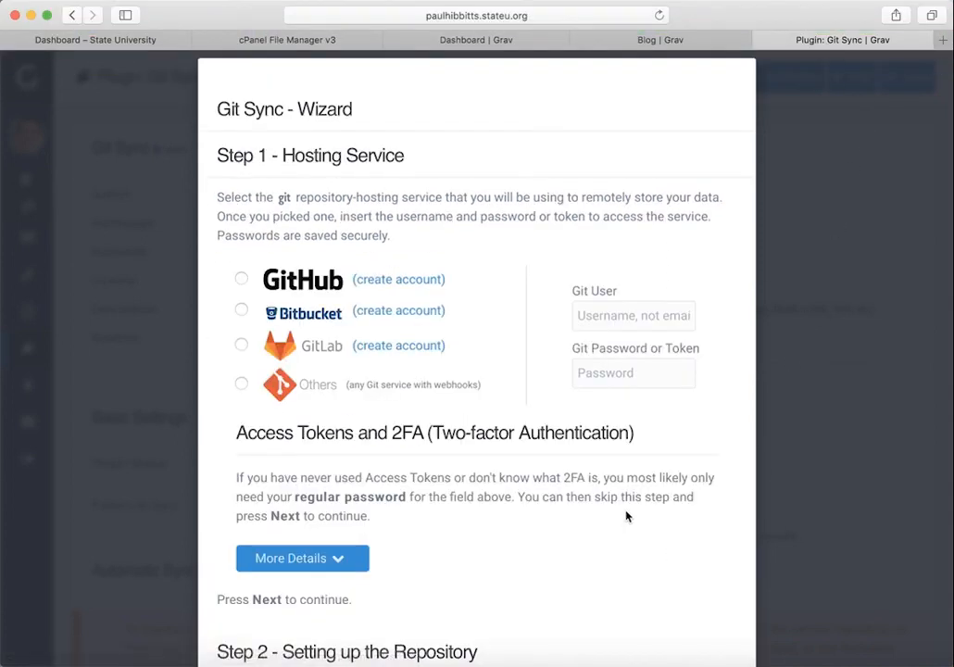
pyautogui.click(242, 347)
pyautogui.click(596, 316)
pyautogui.press('Tab')
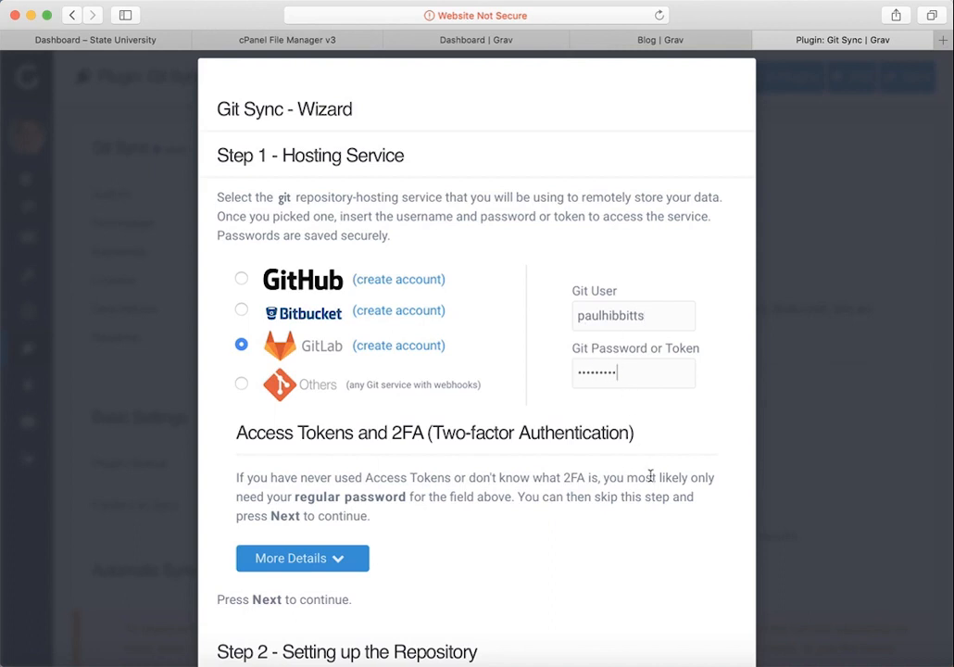
pyautogui.scroll(-5, 650, 475)
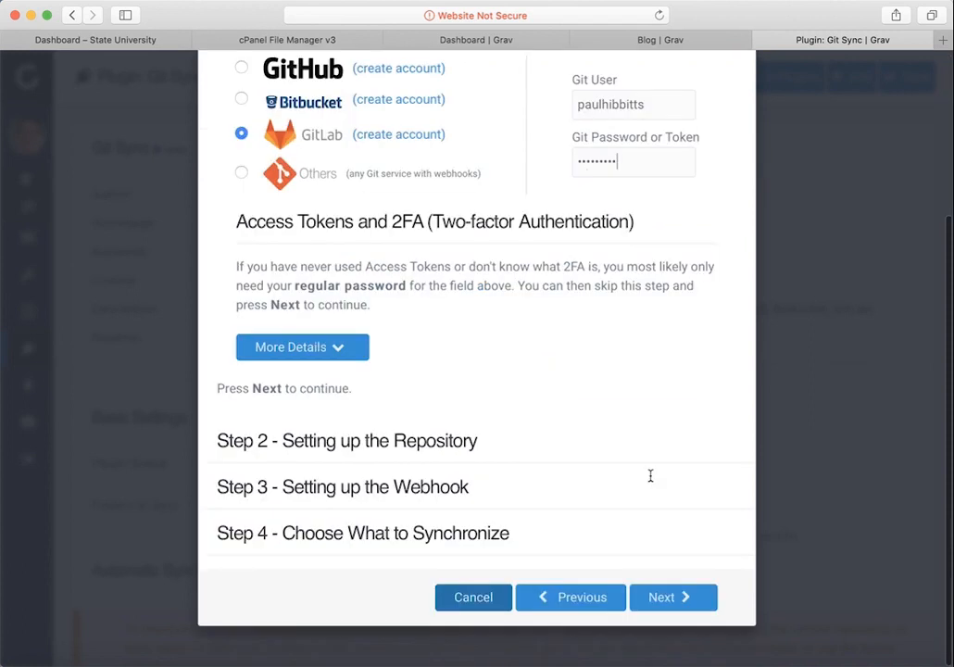
pyautogui.scroll(1, 656, 500)
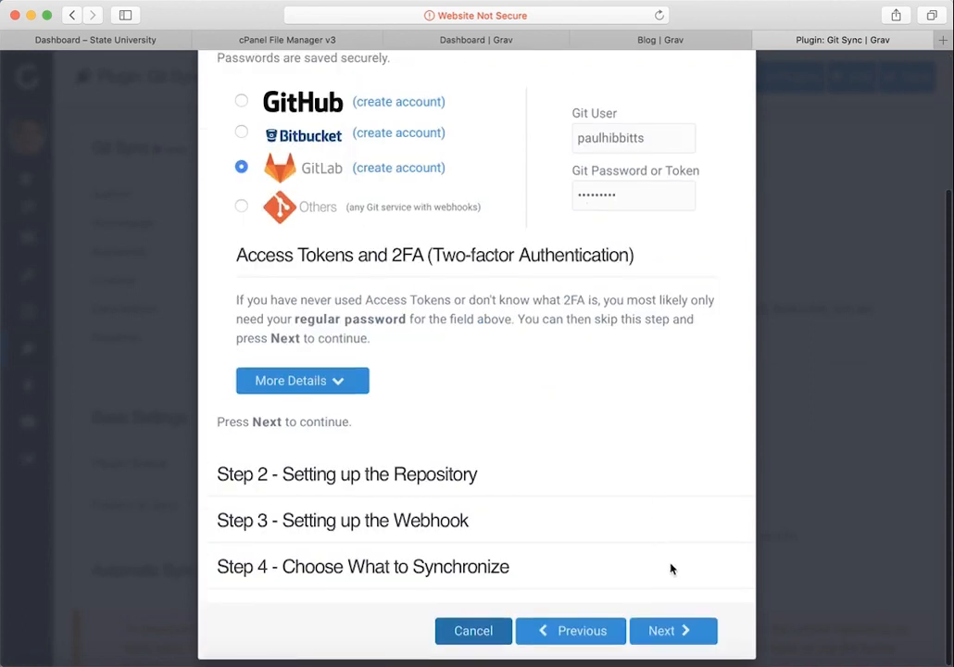
pyautogui.click(678, 632)
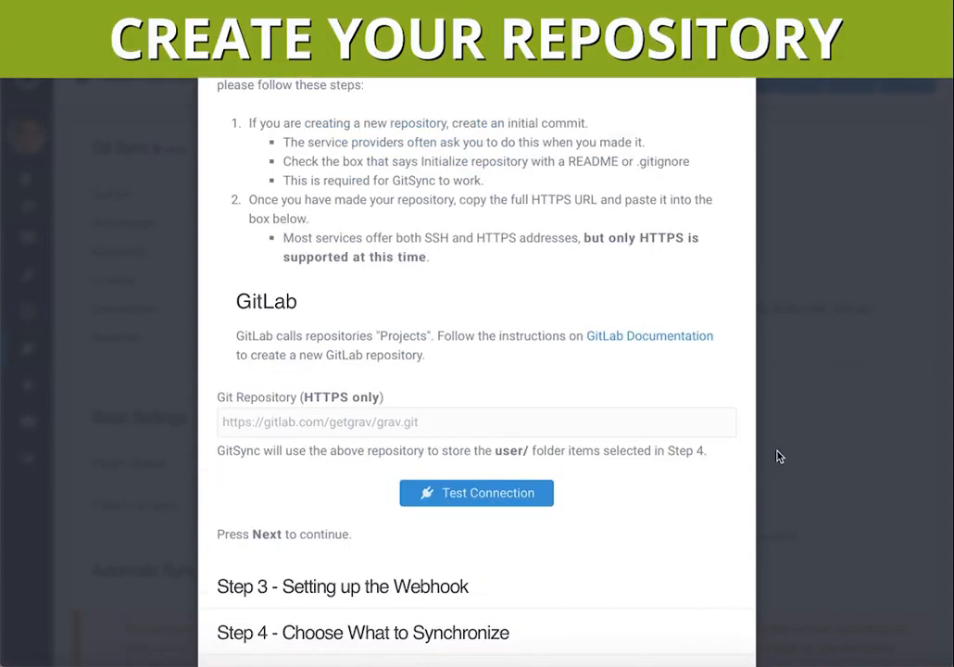
# Step: On gitlab.com, create a public project grav-skeleton-open-publishing-space-site initialized with a README
pyautogui.click(943, 40)
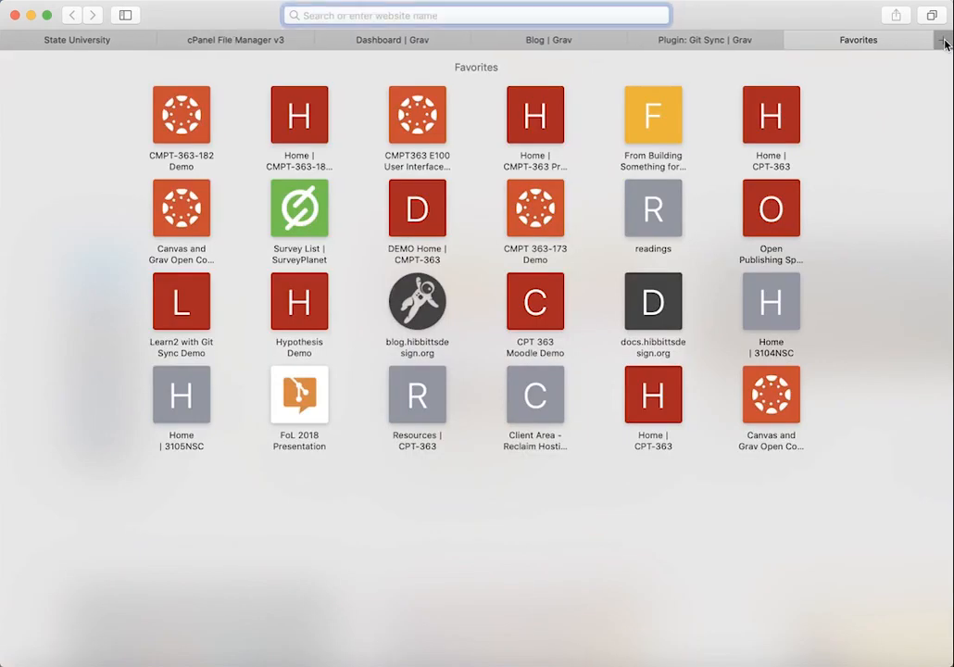
pyautogui.write('gitlab')
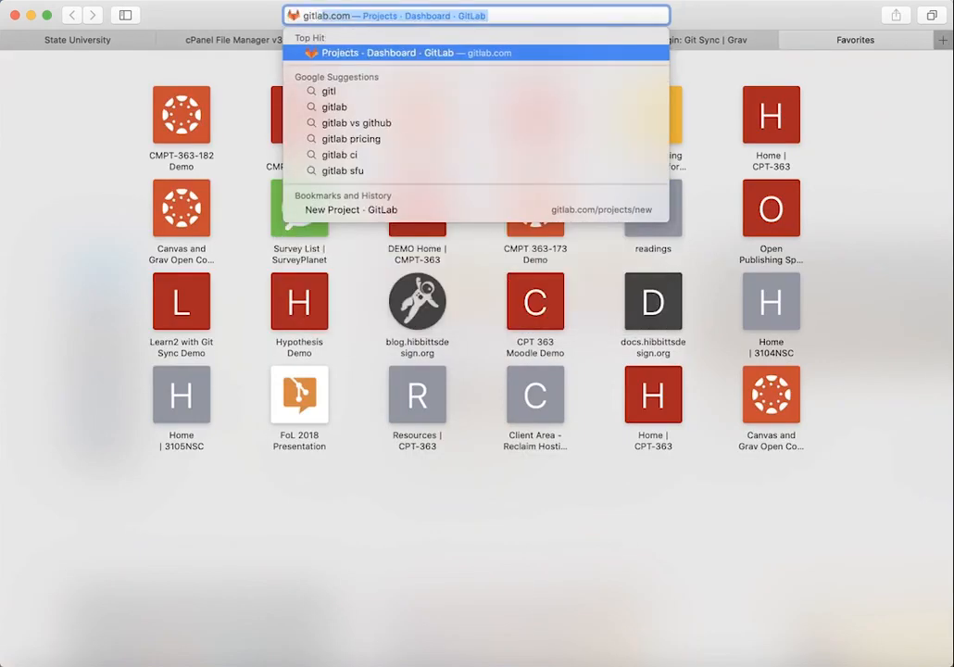
pyautogui.write('.c')
pyautogui.press('Return')
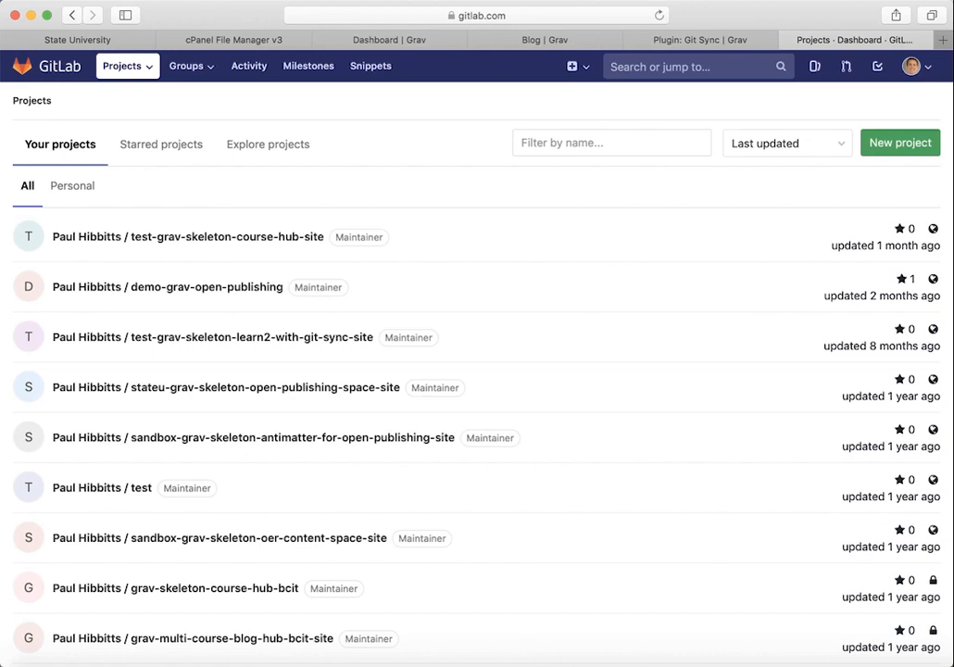
pyautogui.click(912, 151)
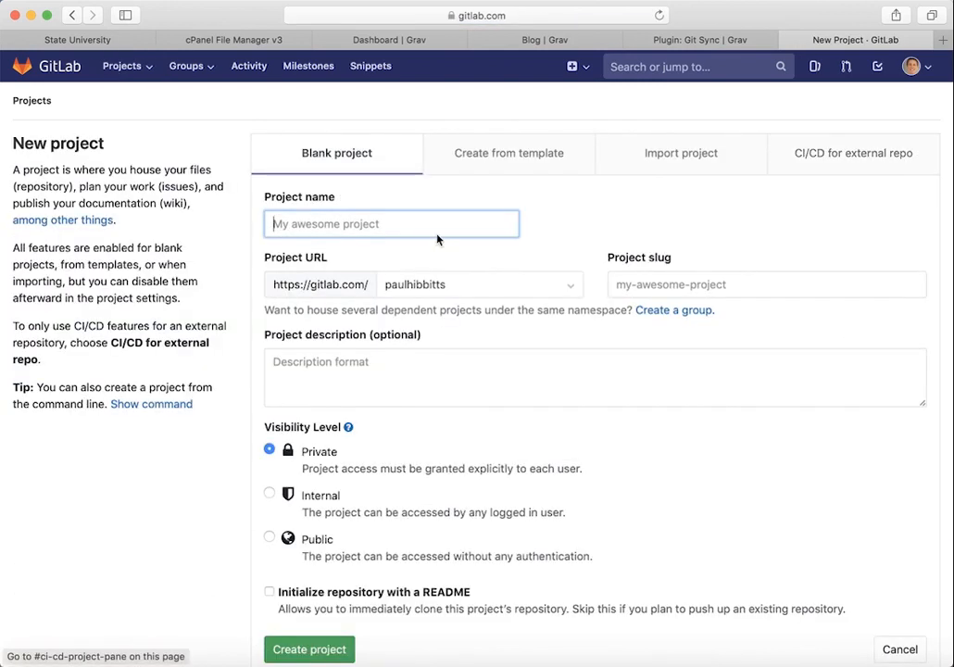
pyautogui.press('super+v')
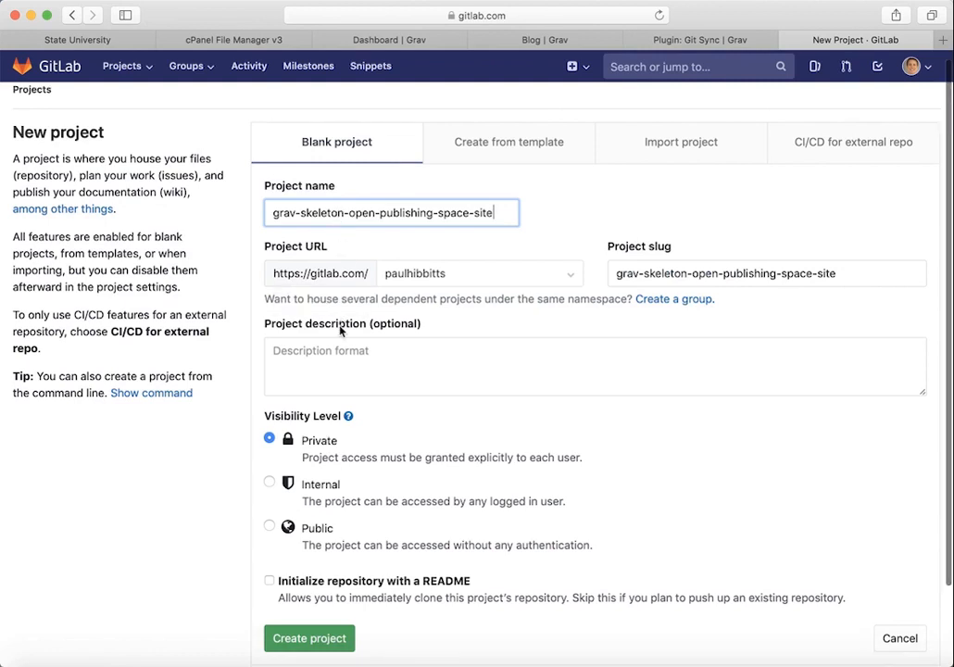
pyautogui.scroll(-3, 341, 333)
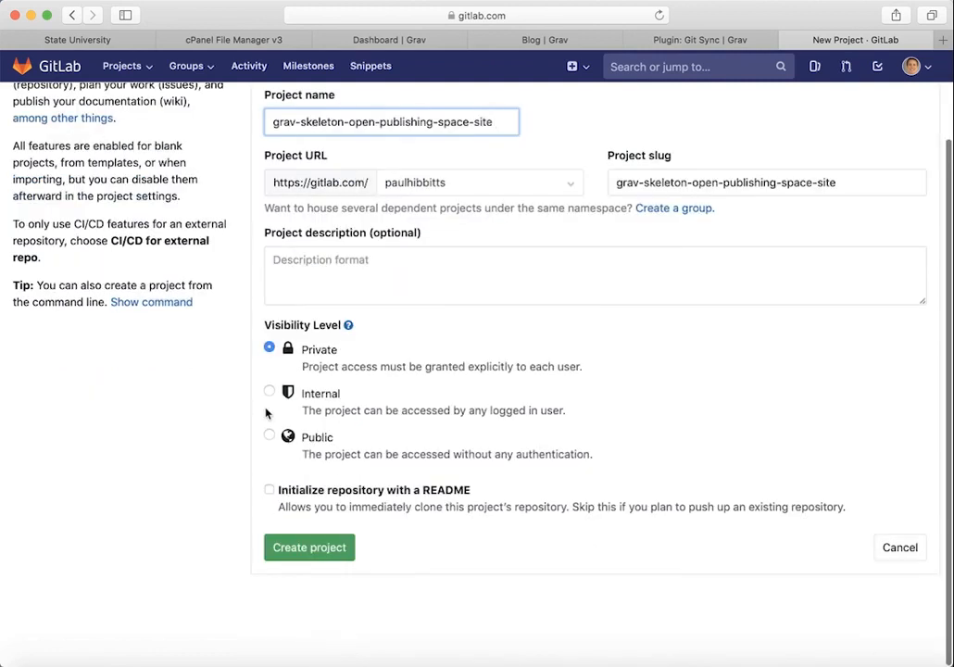
pyautogui.click(269, 432)
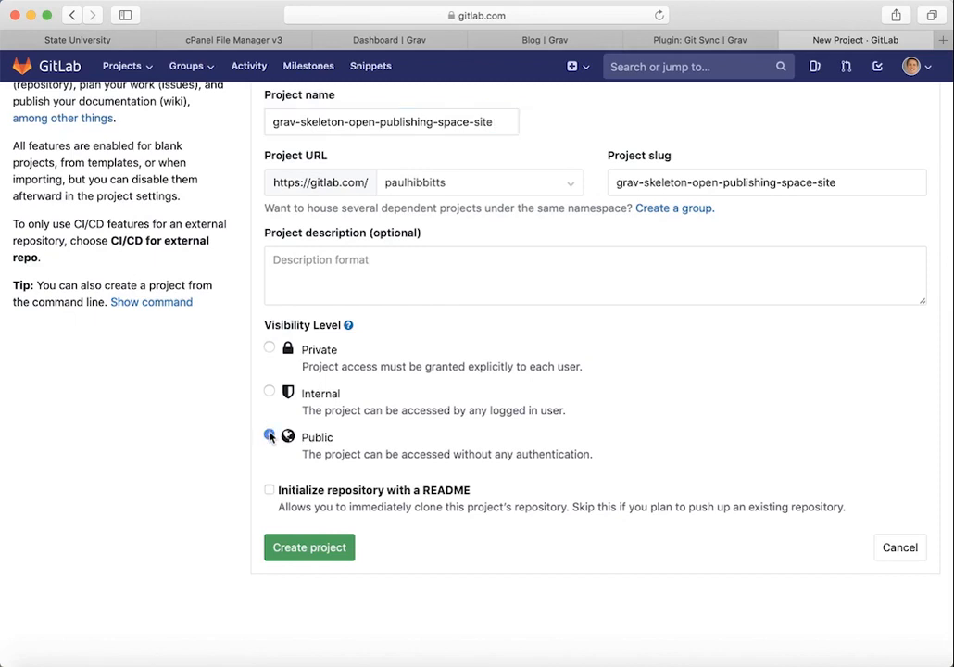
pyautogui.click(269, 491)
pyautogui.click(309, 549)
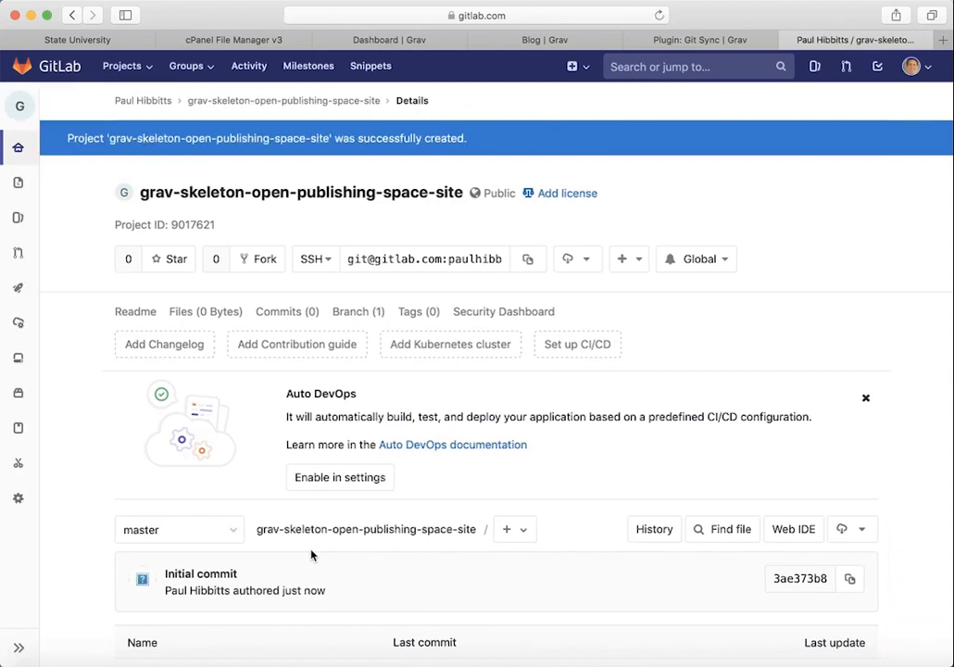
# Step: Switch the project's clone address to HTTPS and select the URL for copying
pyautogui.click(331, 263)
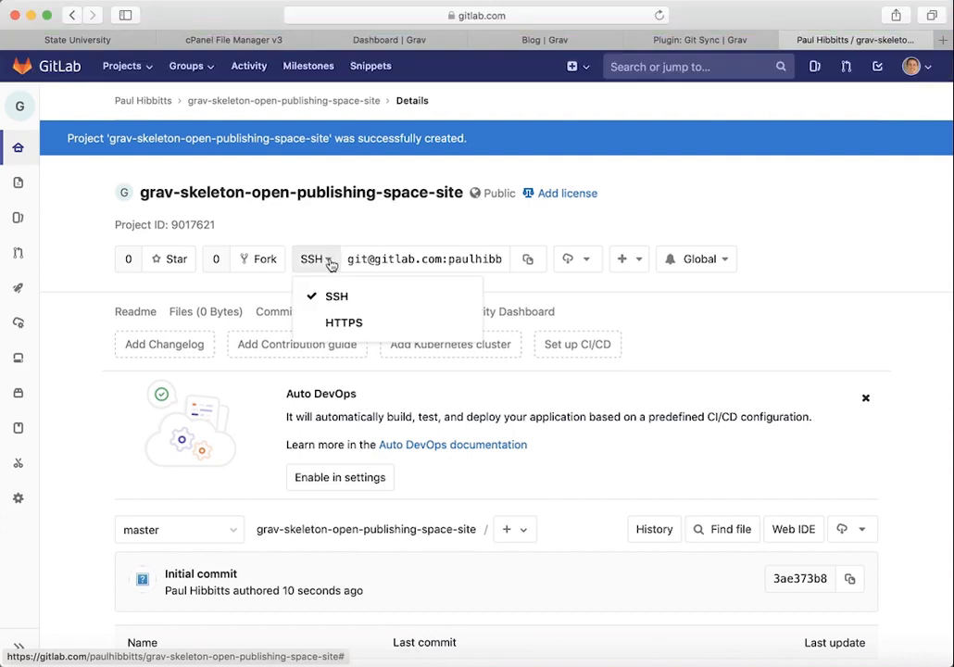
pyautogui.click(340, 322)
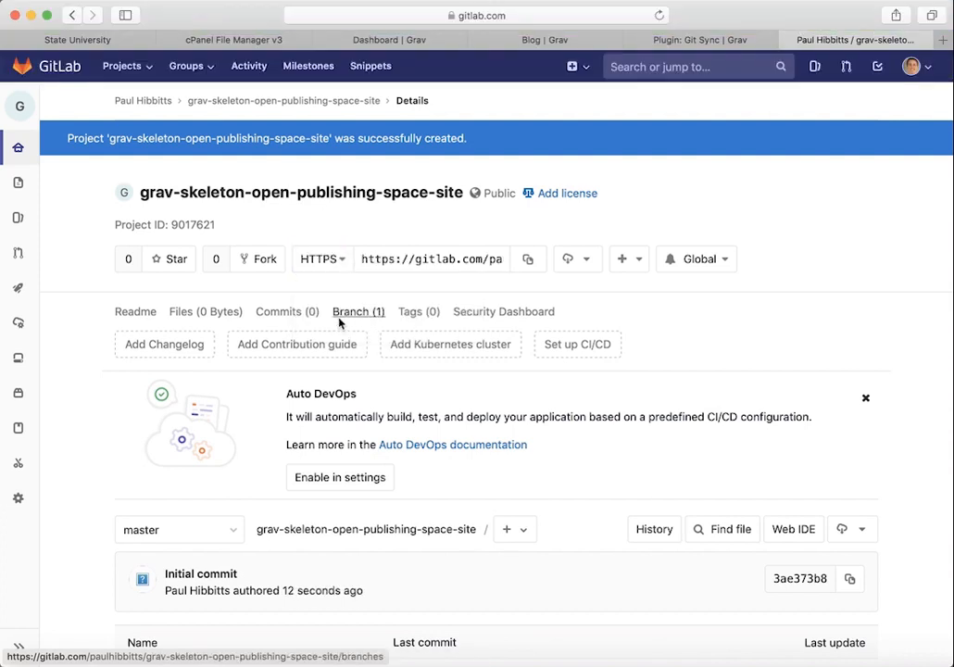
pyautogui.click(416, 260)
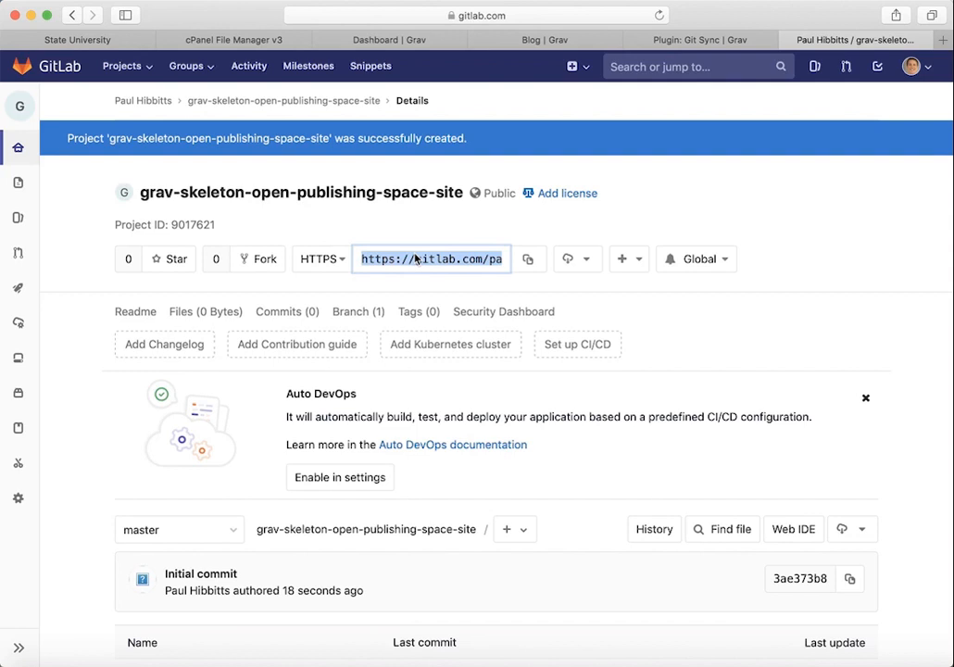
# Step: Paste the GitLab HTTPS address into Git Sync's Git Repository field and test the connection
pyautogui.click(684, 41)
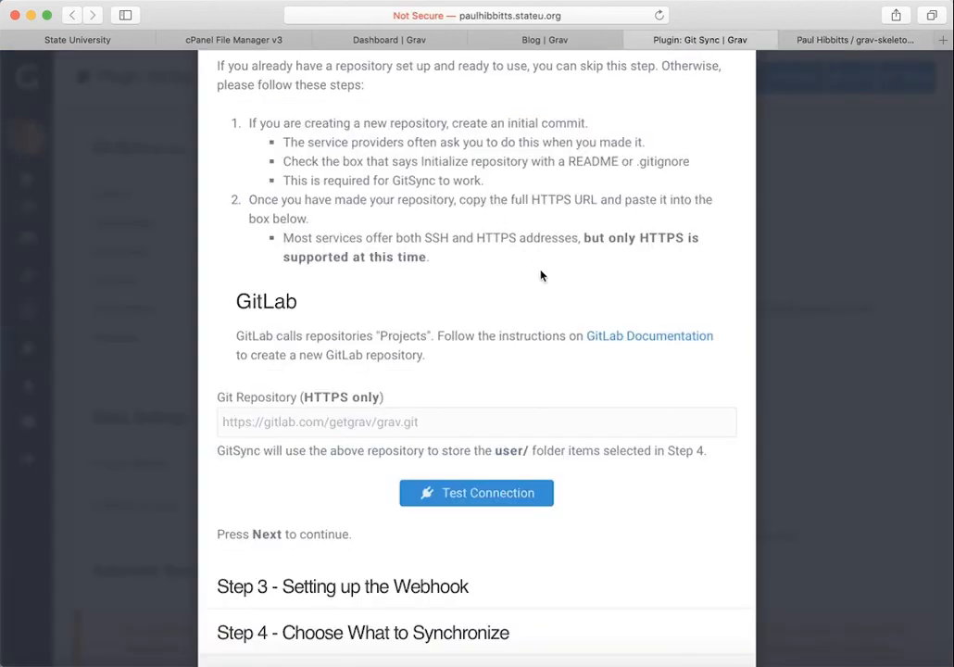
pyautogui.click(376, 423)
pyautogui.press('cmd+v')
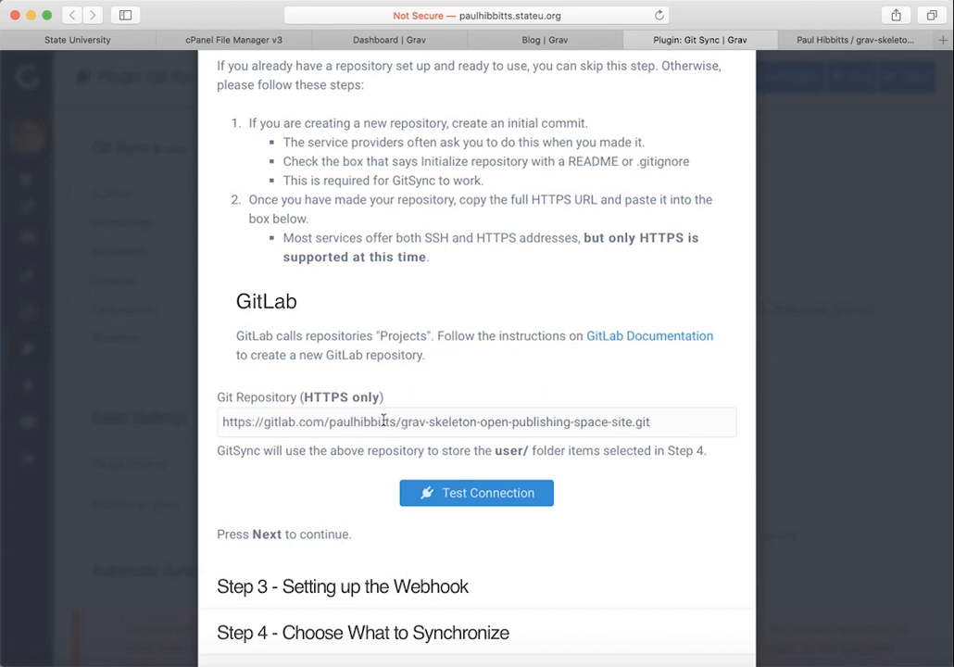
pyautogui.click(468, 491)
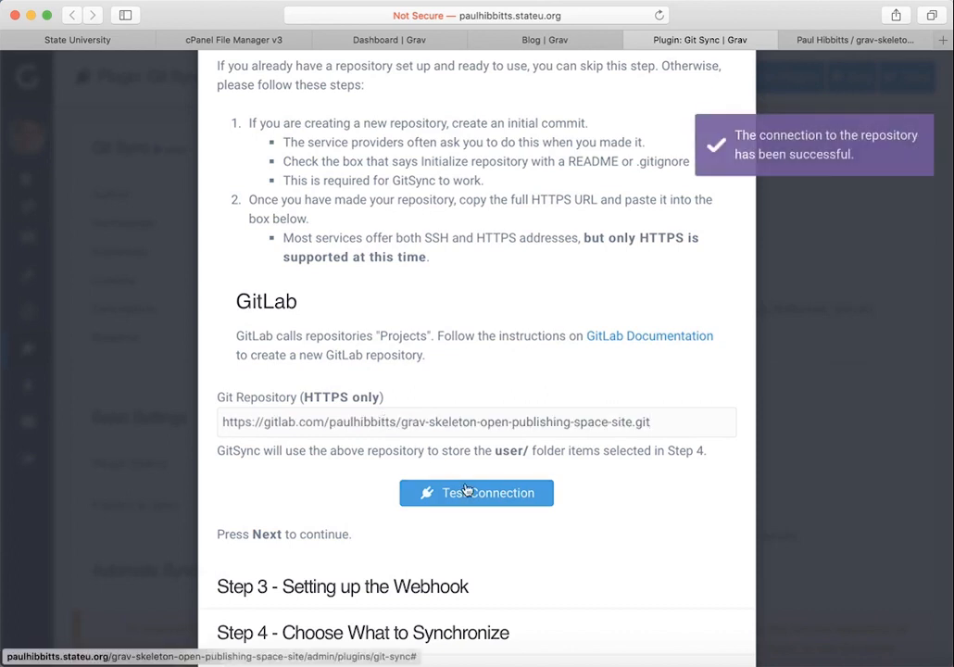
# Step: Advance to the webhook step and copy the generated webhook URL
pyautogui.scroll(-3, 549, 534)
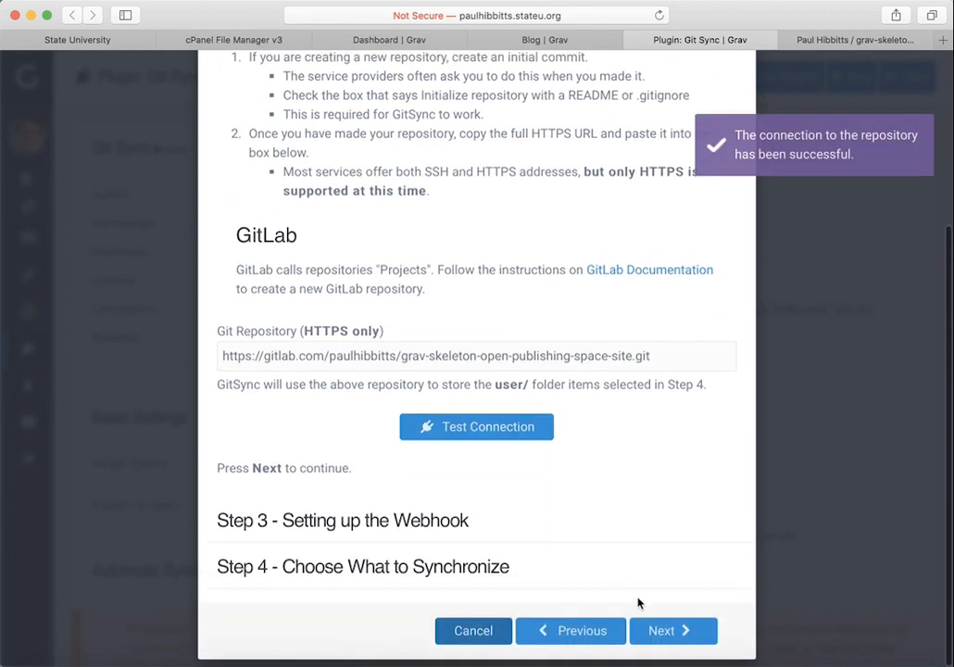
pyautogui.click(675, 632)
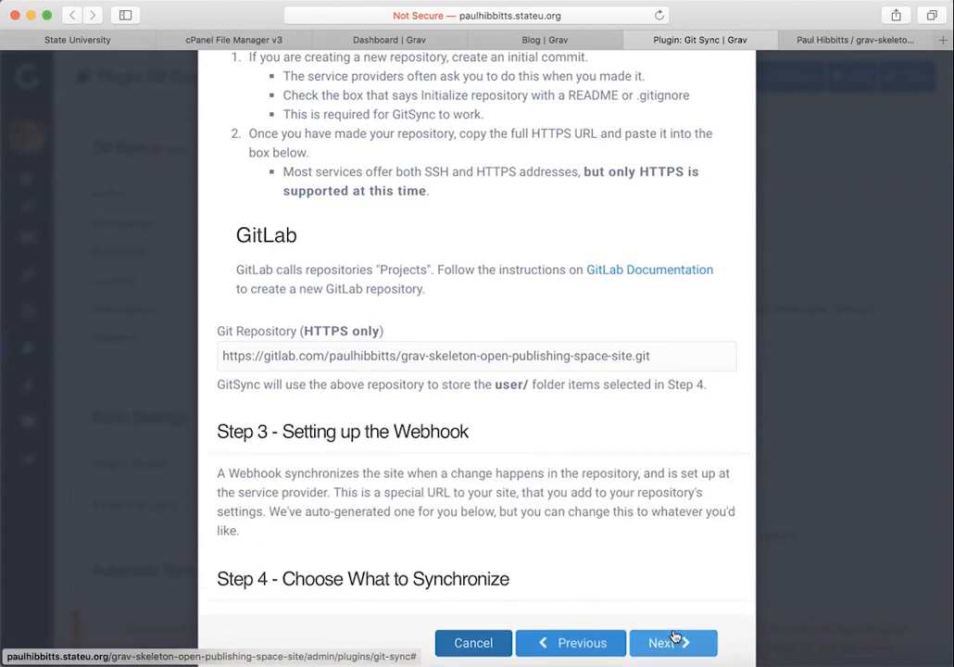
pyautogui.scroll(-5, 675, 637)
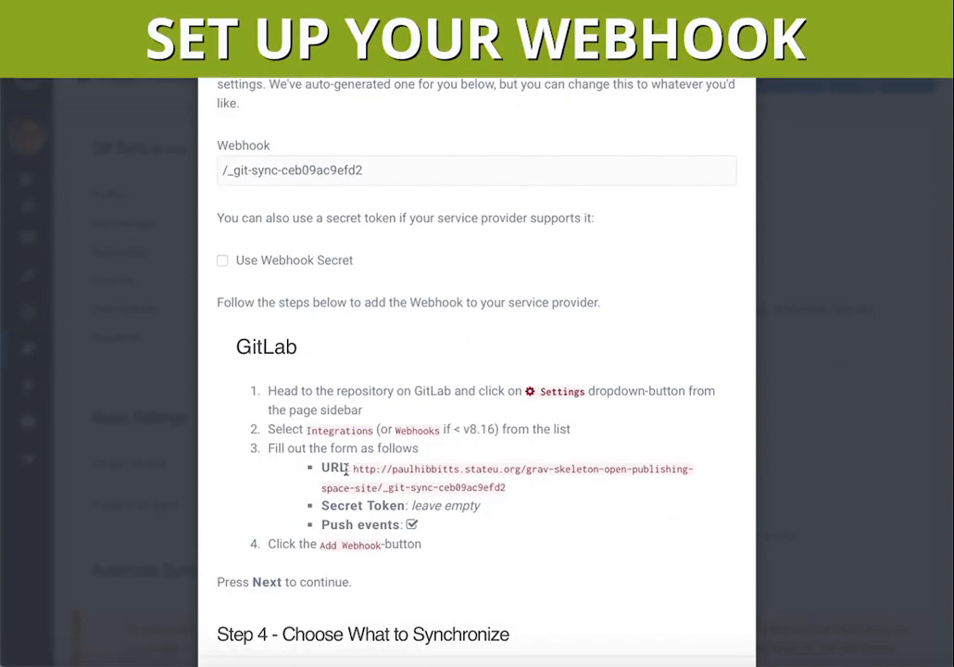
pyautogui.moveTo(353, 470); pyautogui.dragTo(533, 488)
pyautogui.press('super+c')
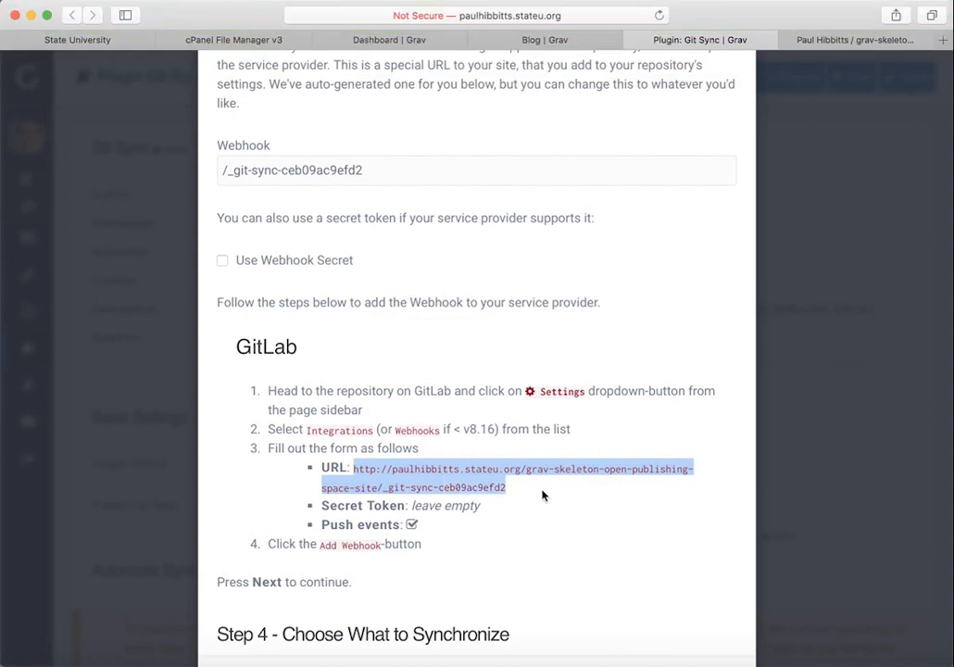
pyautogui.click(846, 47)
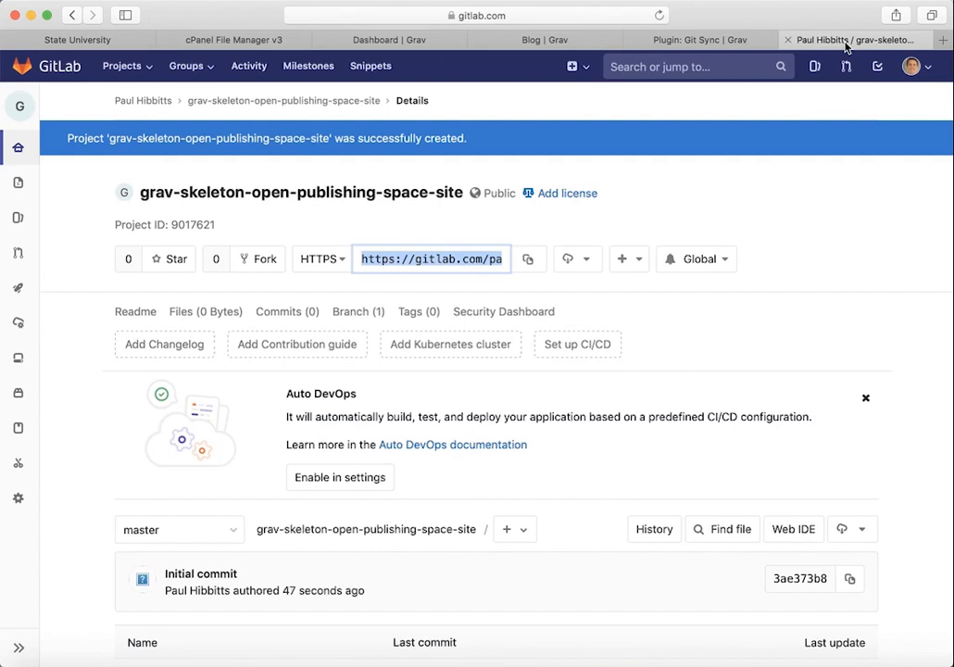
# Step: In GitLab's Integrations settings, add a push-events webhook using the Grav git-sync URL
pyautogui.moveTo(17, 501)
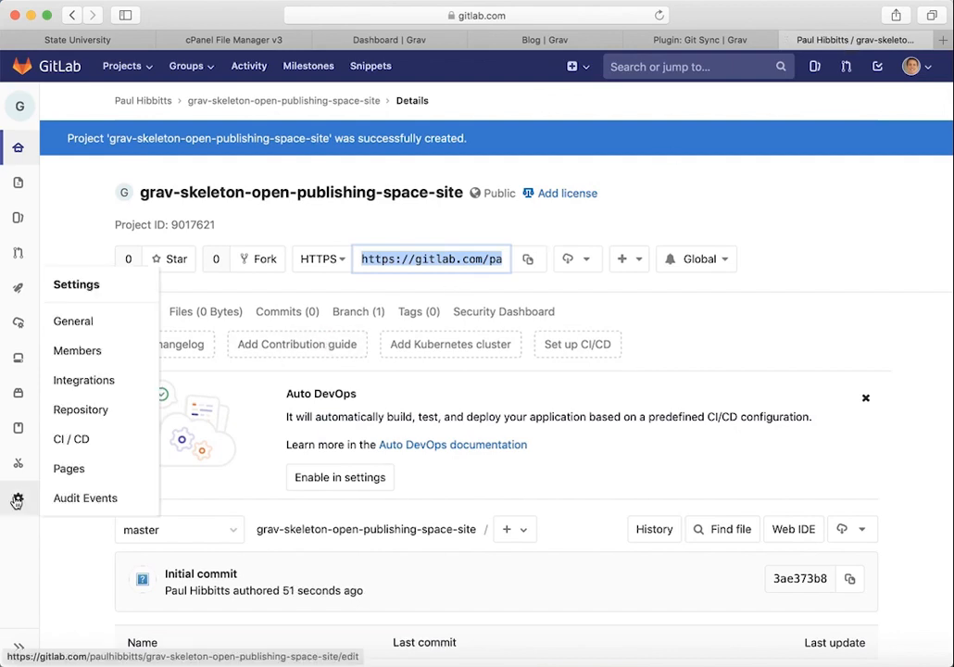
pyautogui.click(103, 383)
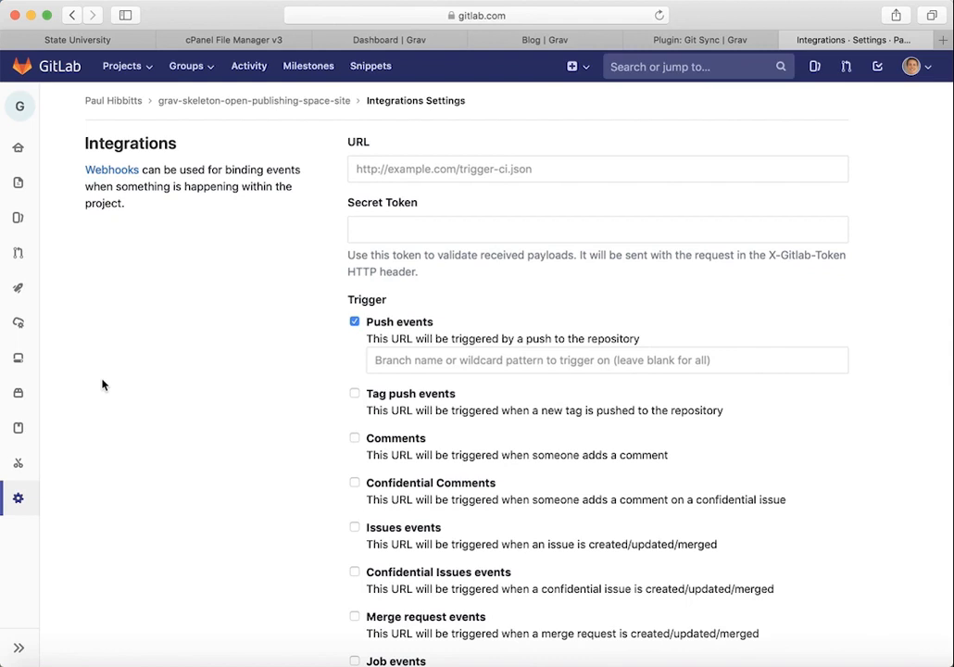
pyautogui.click(388, 169)
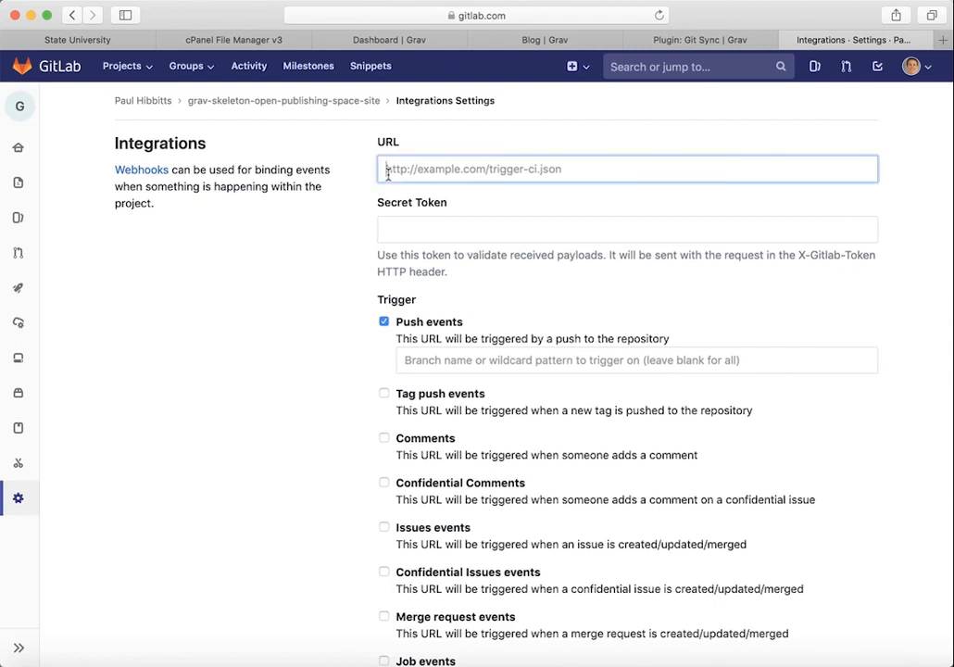
pyautogui.press('super+v')
pyautogui.scroll(-10, 439, 309)
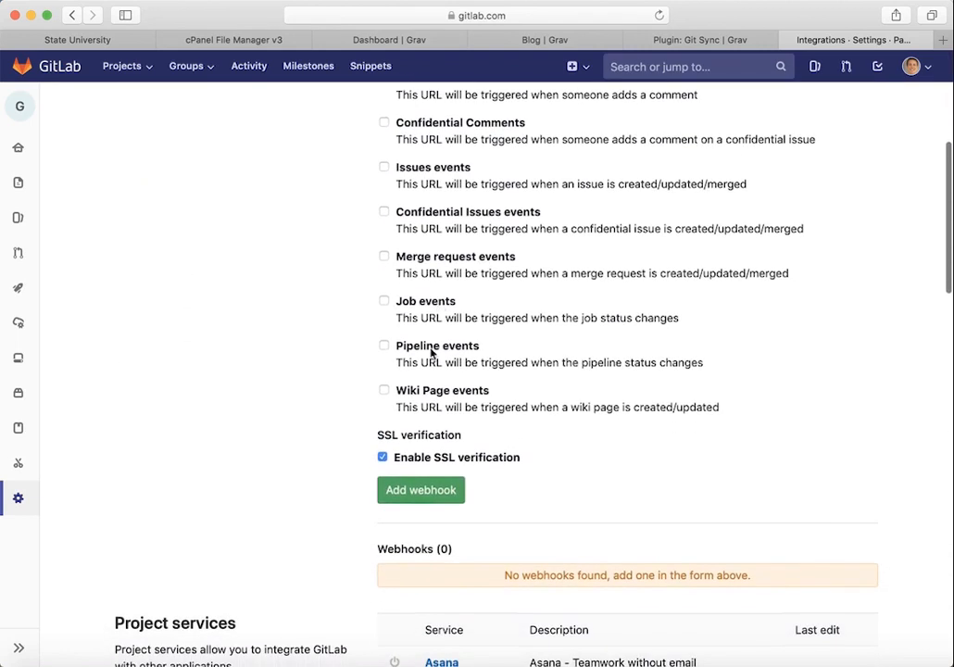
pyautogui.click(431, 494)
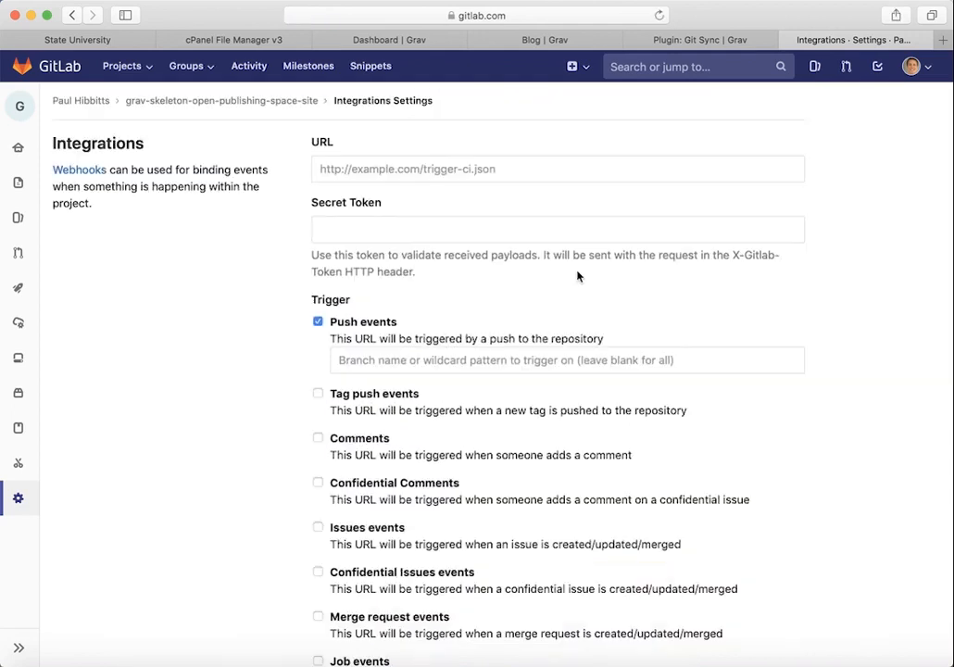
pyautogui.click(667, 39)
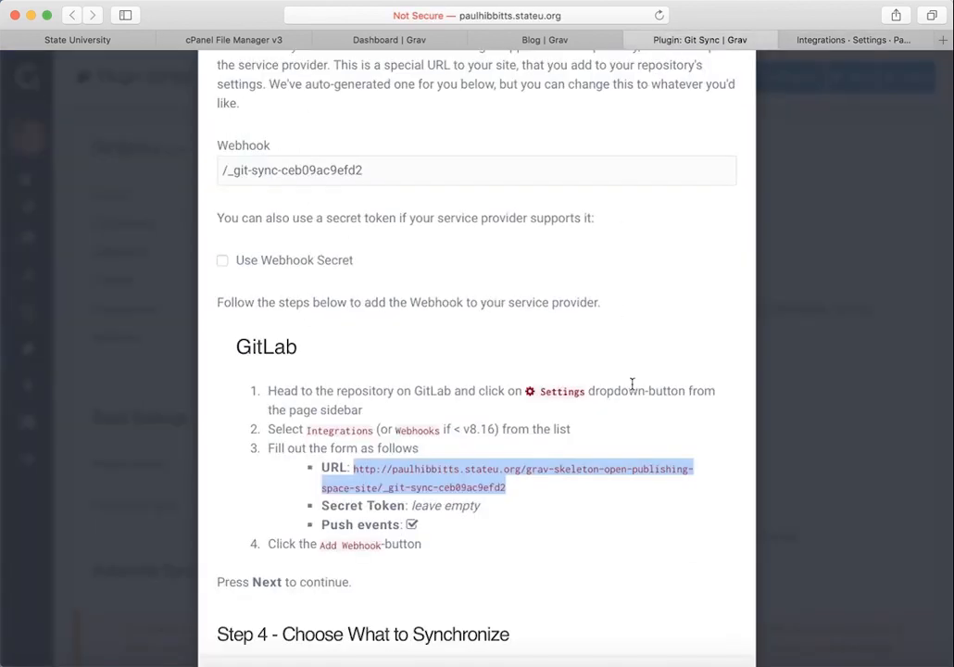
# Step: Advance to Step 4, keep only Pages checked for syncing, and save the Git Sync settings
pyautogui.scroll(-3, 632, 384)
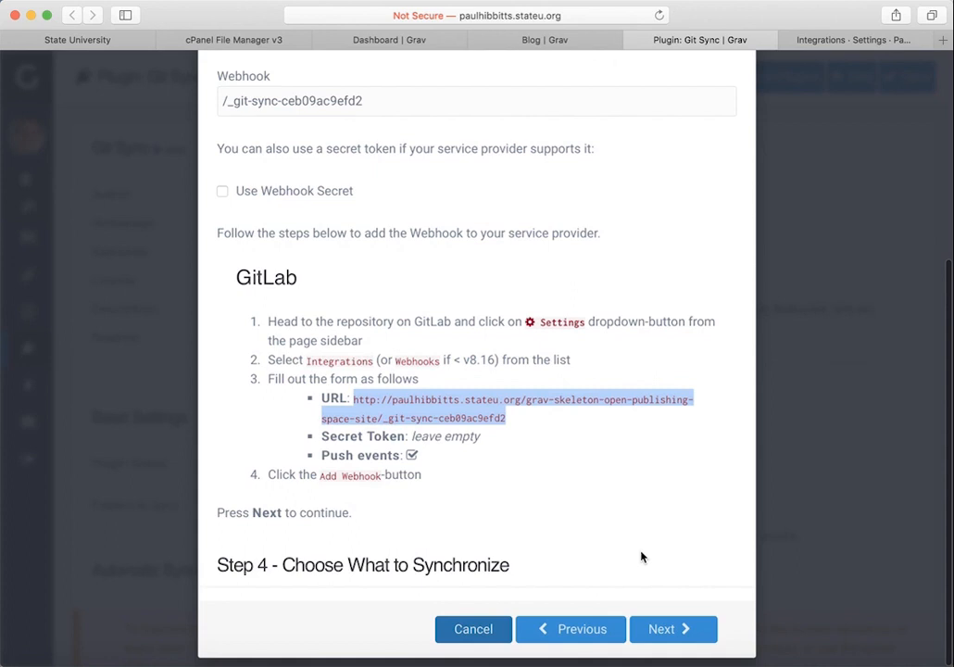
pyautogui.click(688, 631)
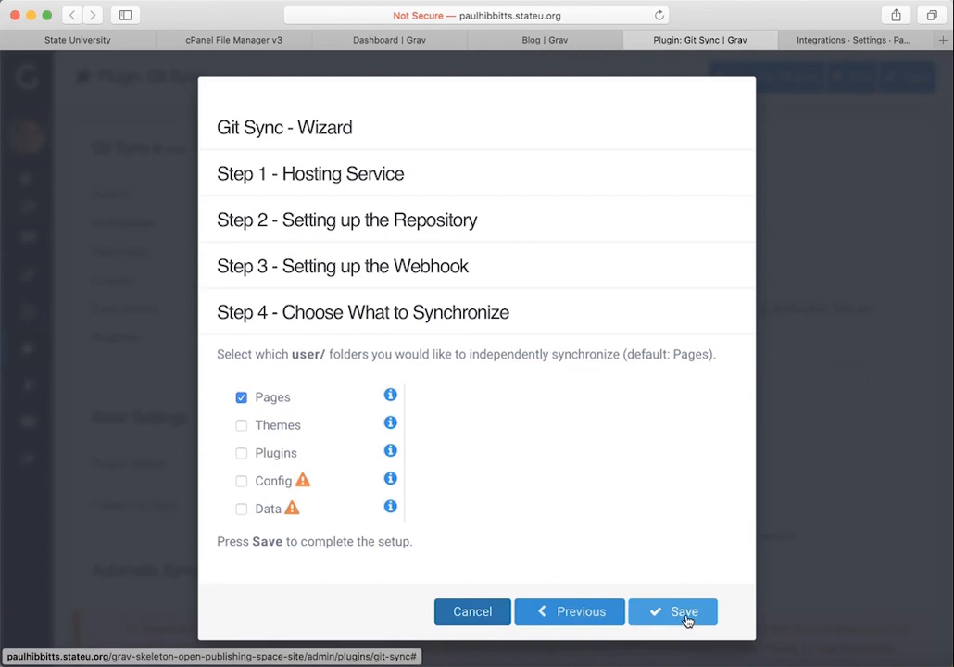
pyautogui.click(687, 620)
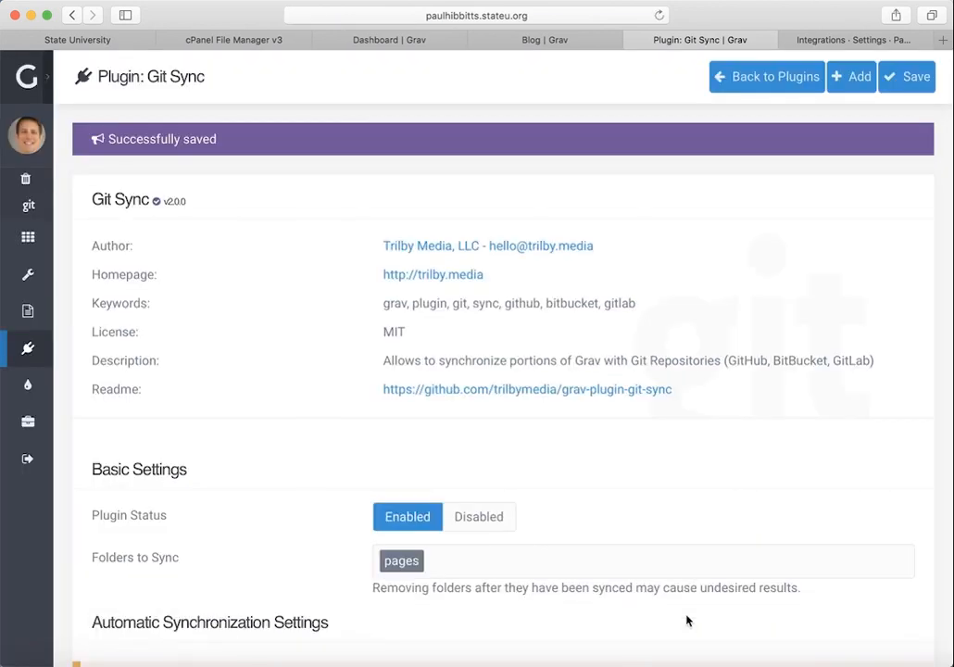
# Step: Use the site's View Content Repository link to confirm GitLab now holds the pages folder
pyautogui.moveTo(41, 70)
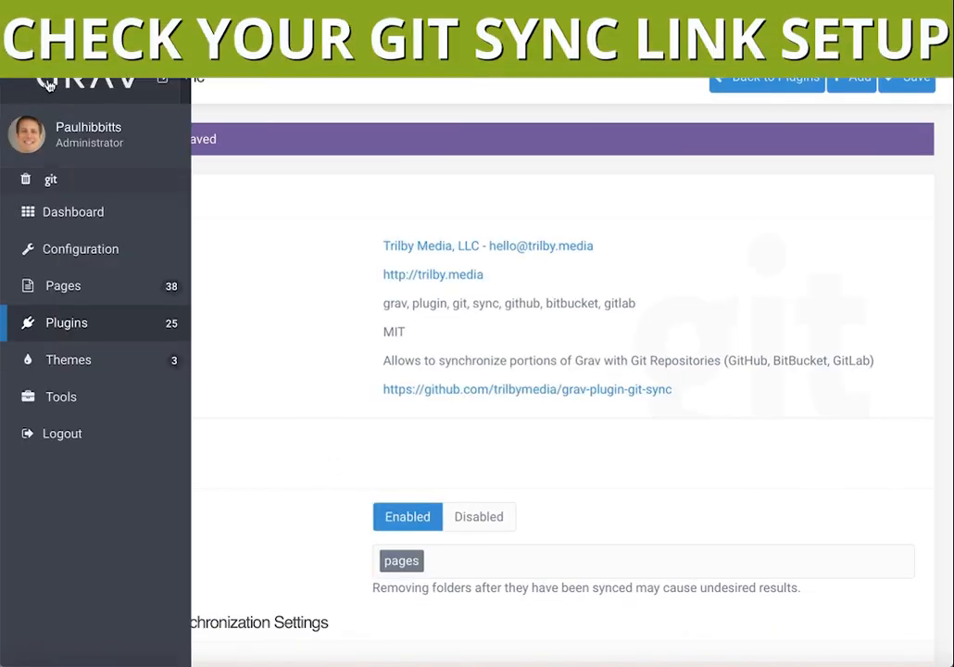
pyautogui.click(172, 85)
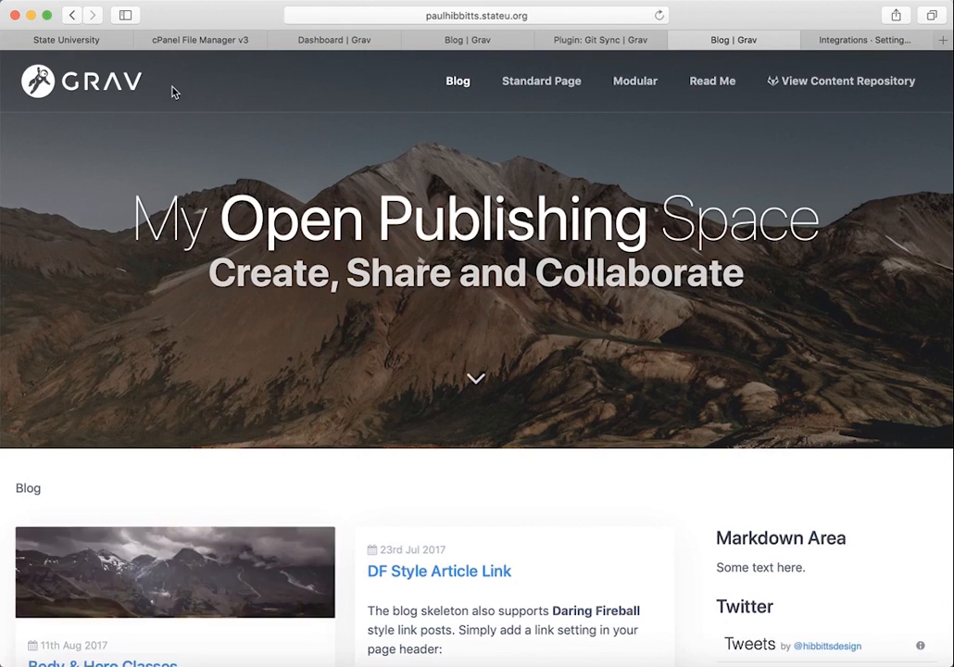
pyautogui.click(859, 81)
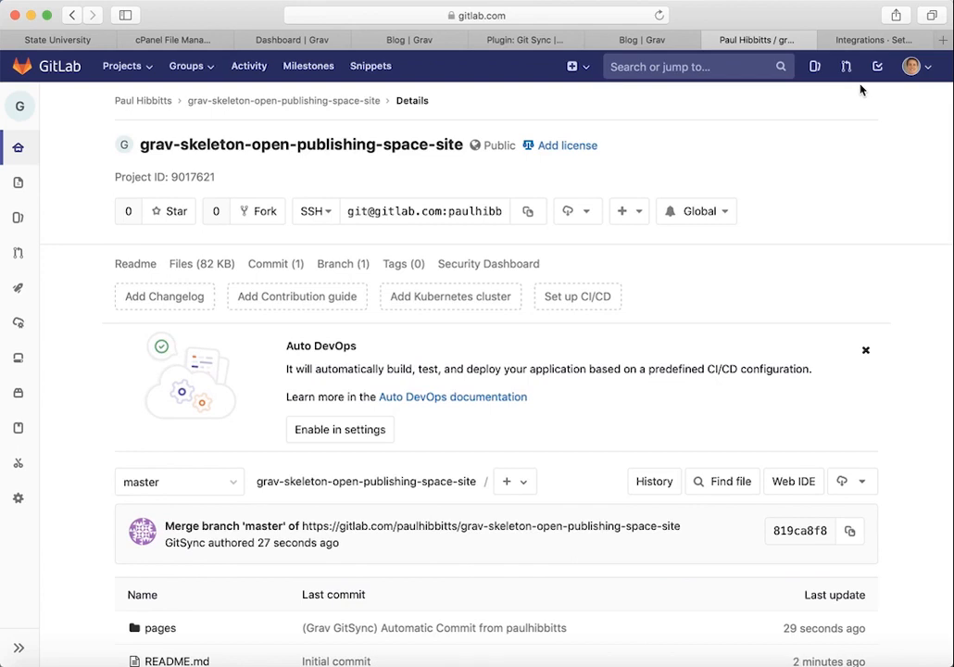
pyautogui.click(520, 40)
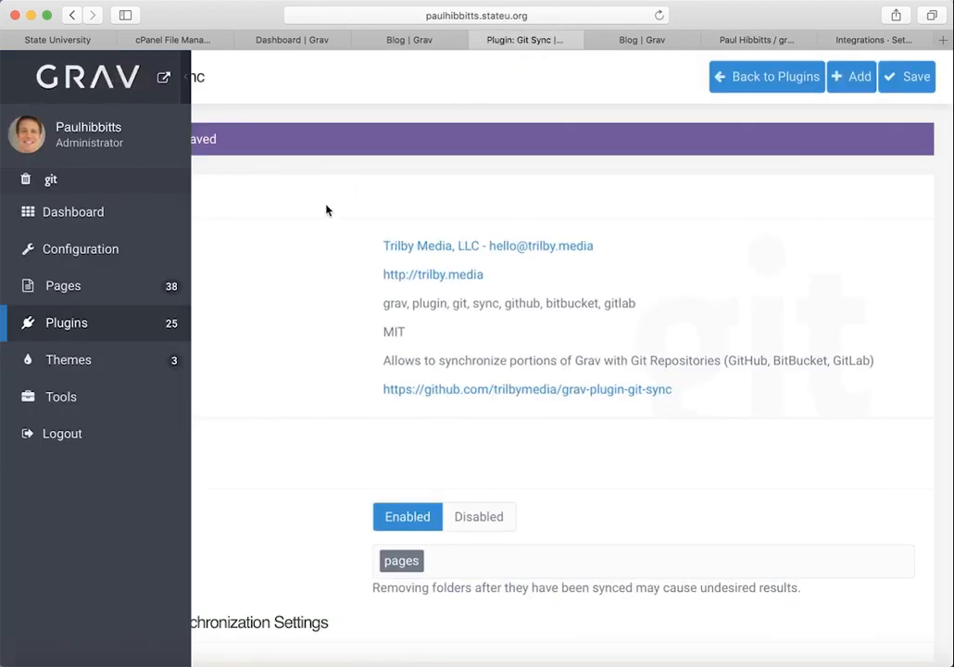
# Step: Set My Theme's Type of Git Sync Link to 'View/Edit Page in Git Repository' and save it
pyautogui.click(84, 367)
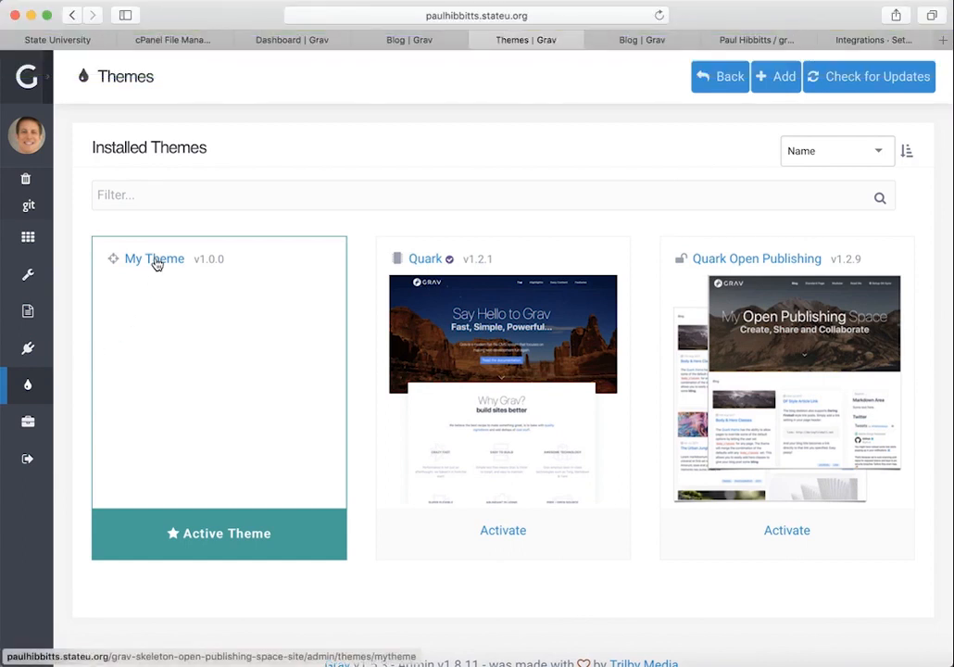
pyautogui.click(154, 259)
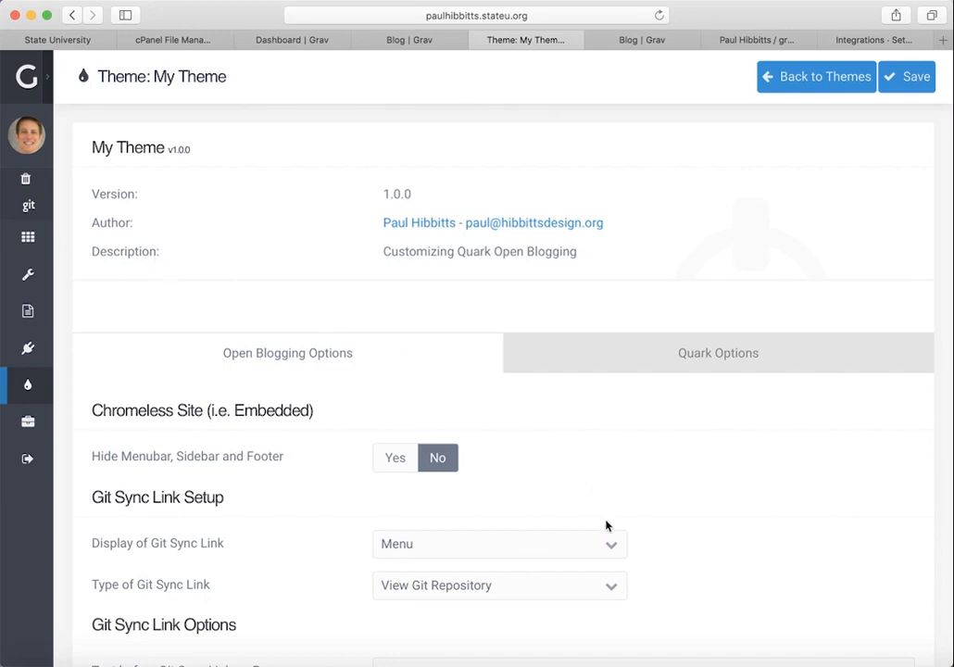
pyautogui.click(613, 589)
pyautogui.click(613, 589)
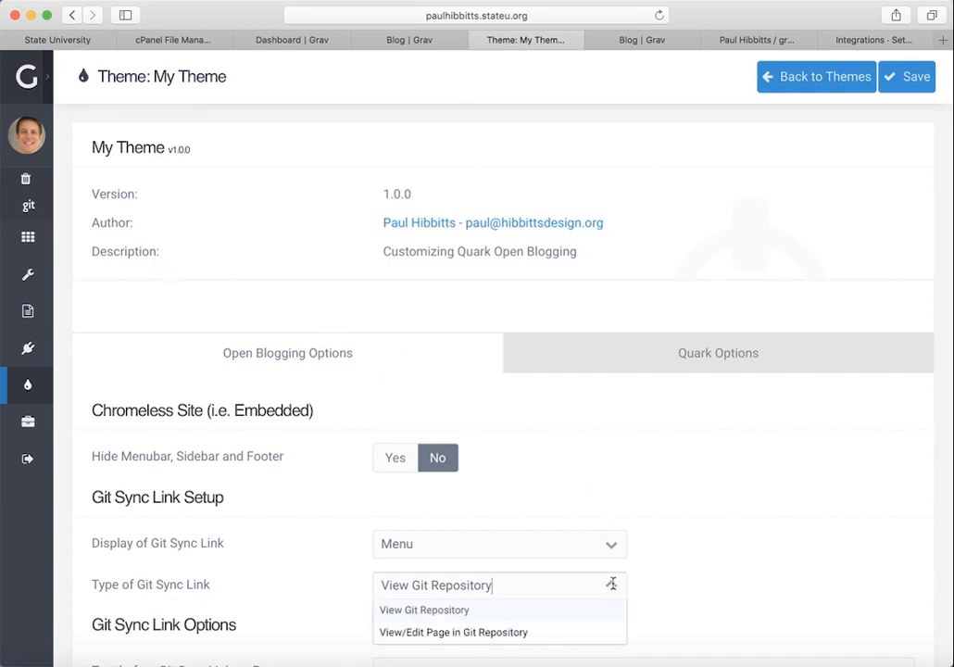
pyautogui.click(565, 631)
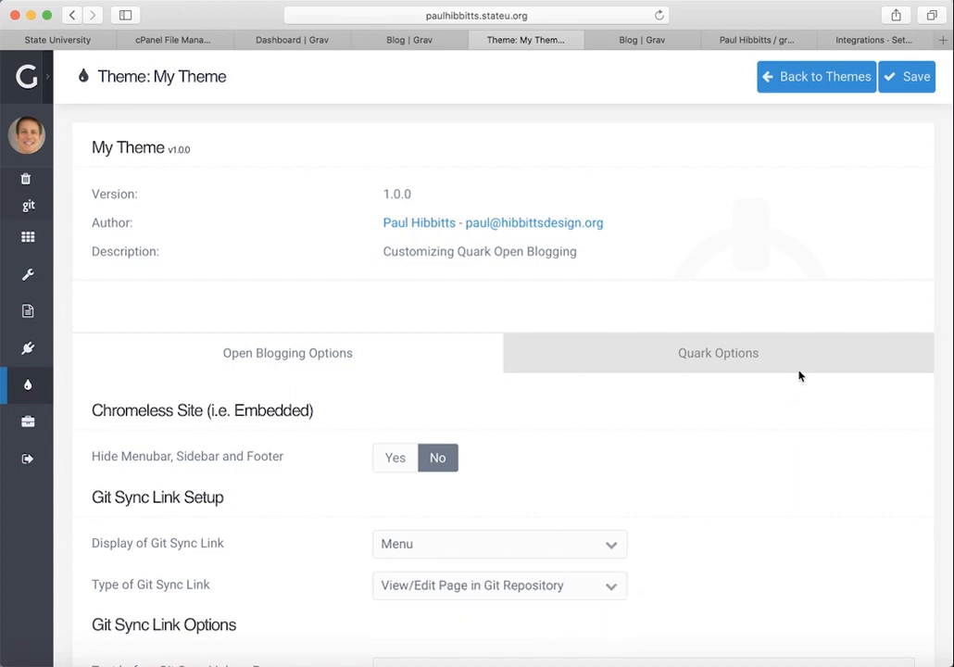
pyautogui.click(899, 86)
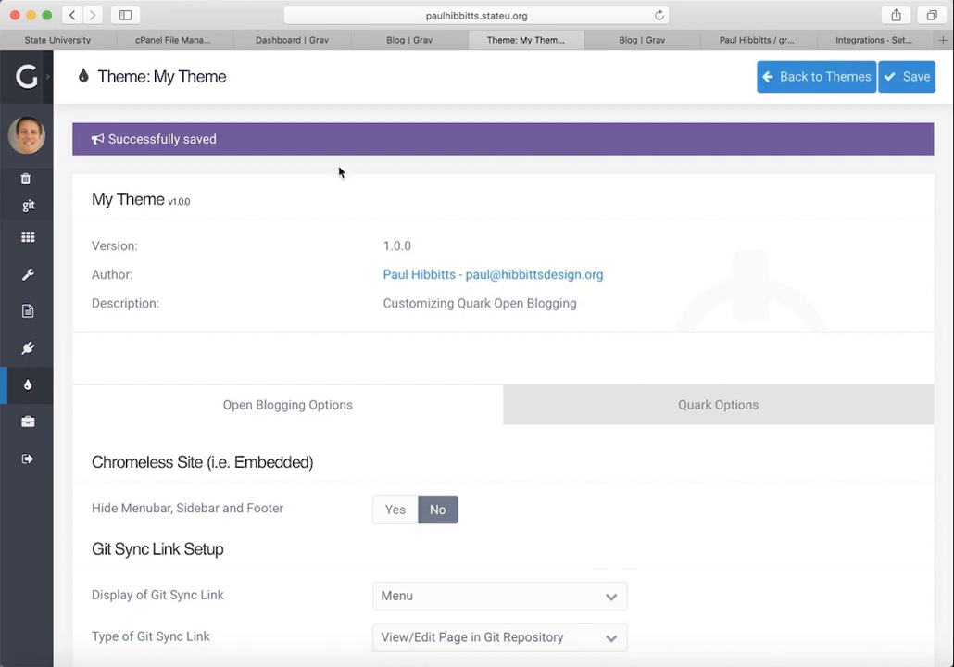
pyautogui.moveTo(47, 83)
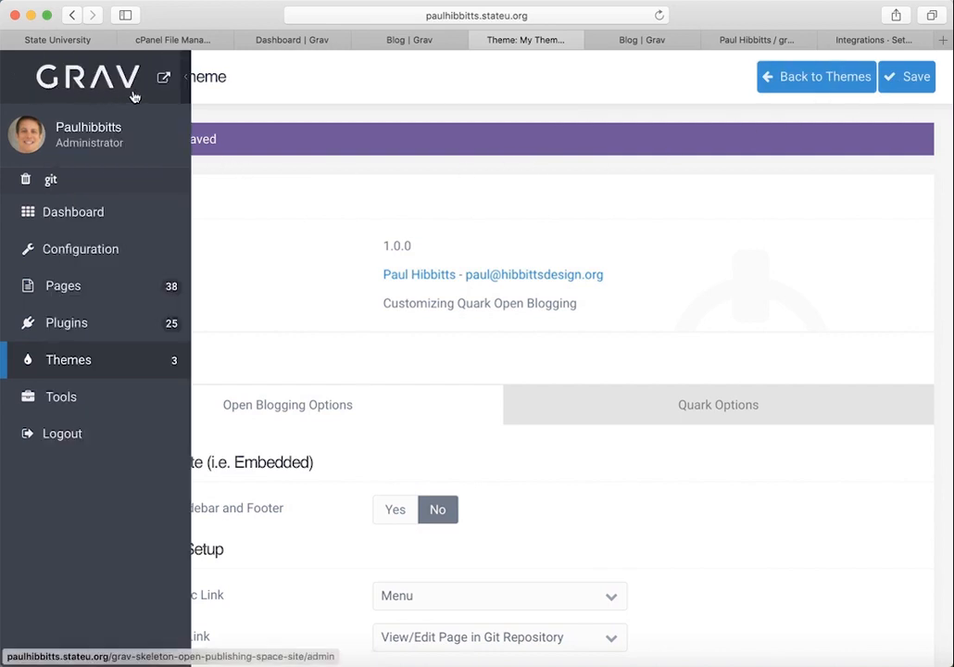
# Step: Follow the Standard Page's 'Edit this Page' link to its default.md file on GitLab
pyautogui.click(163, 81)
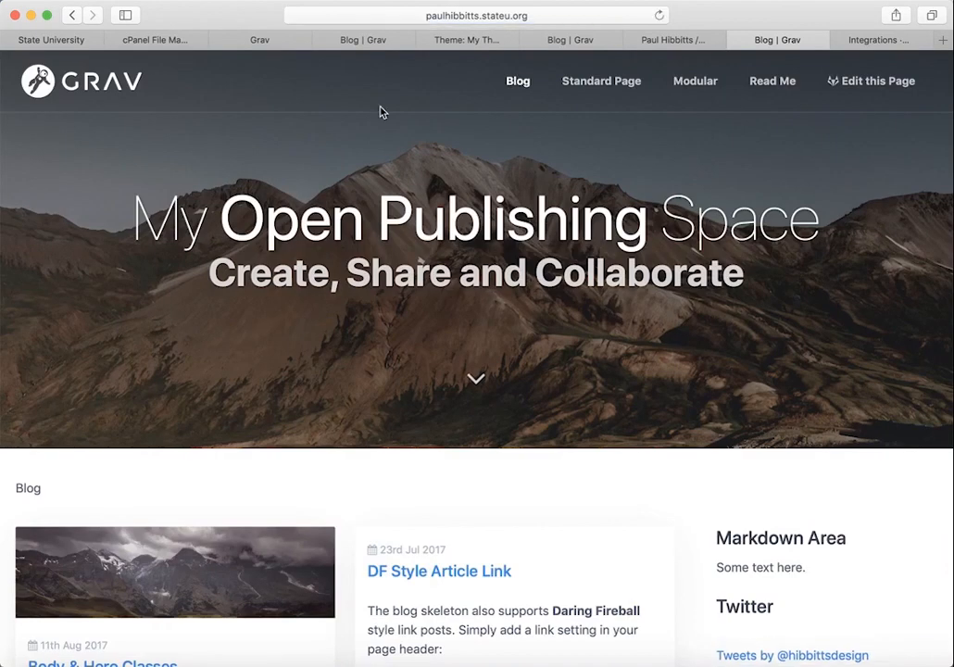
pyautogui.click(623, 88)
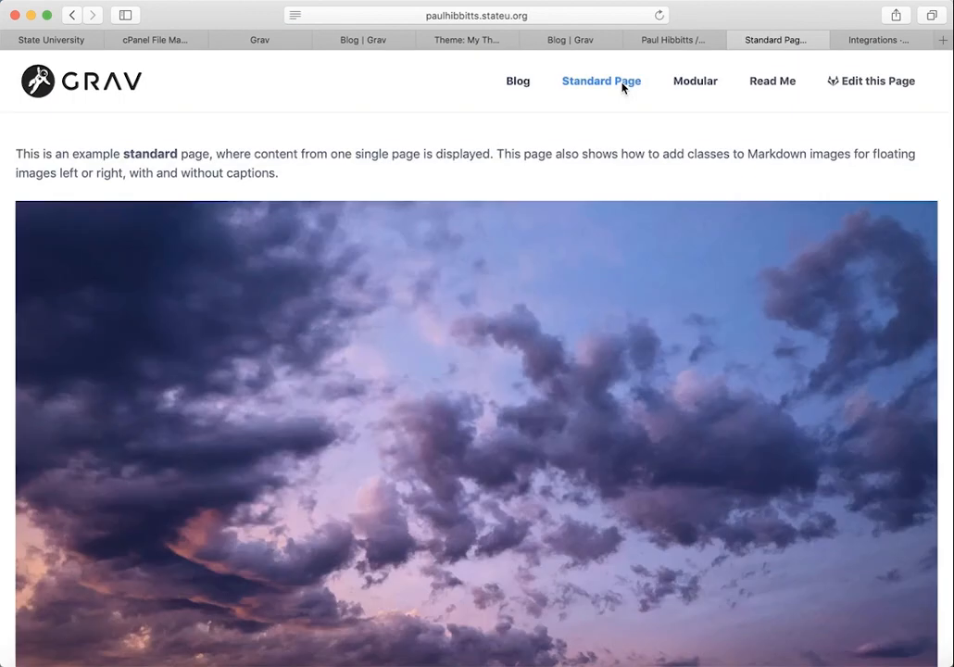
pyautogui.click(877, 85)
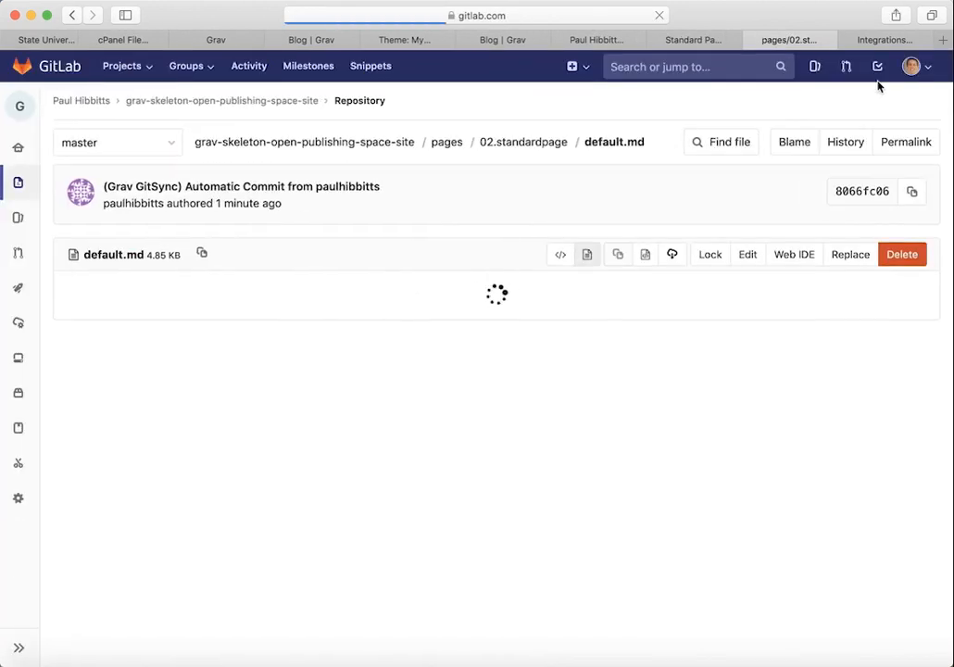